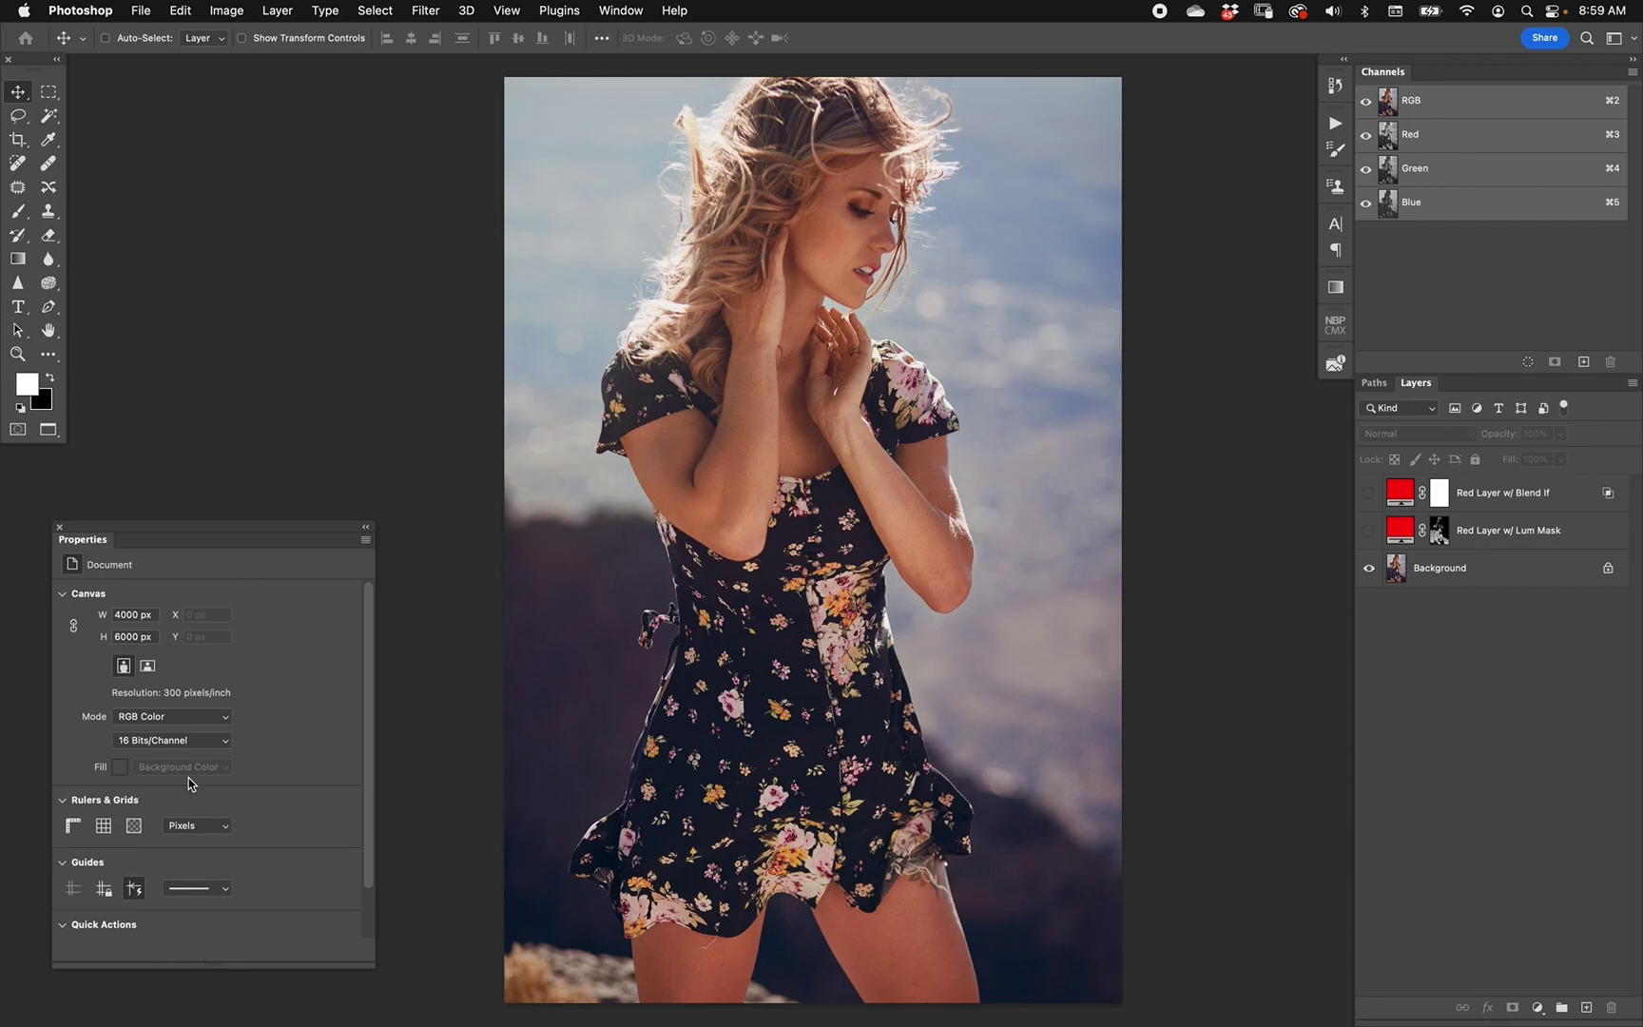
Step: Show the Lum Mask red layer and inspect its luminosity mask in grayscale before returning to RGB
left_click(1369, 530)
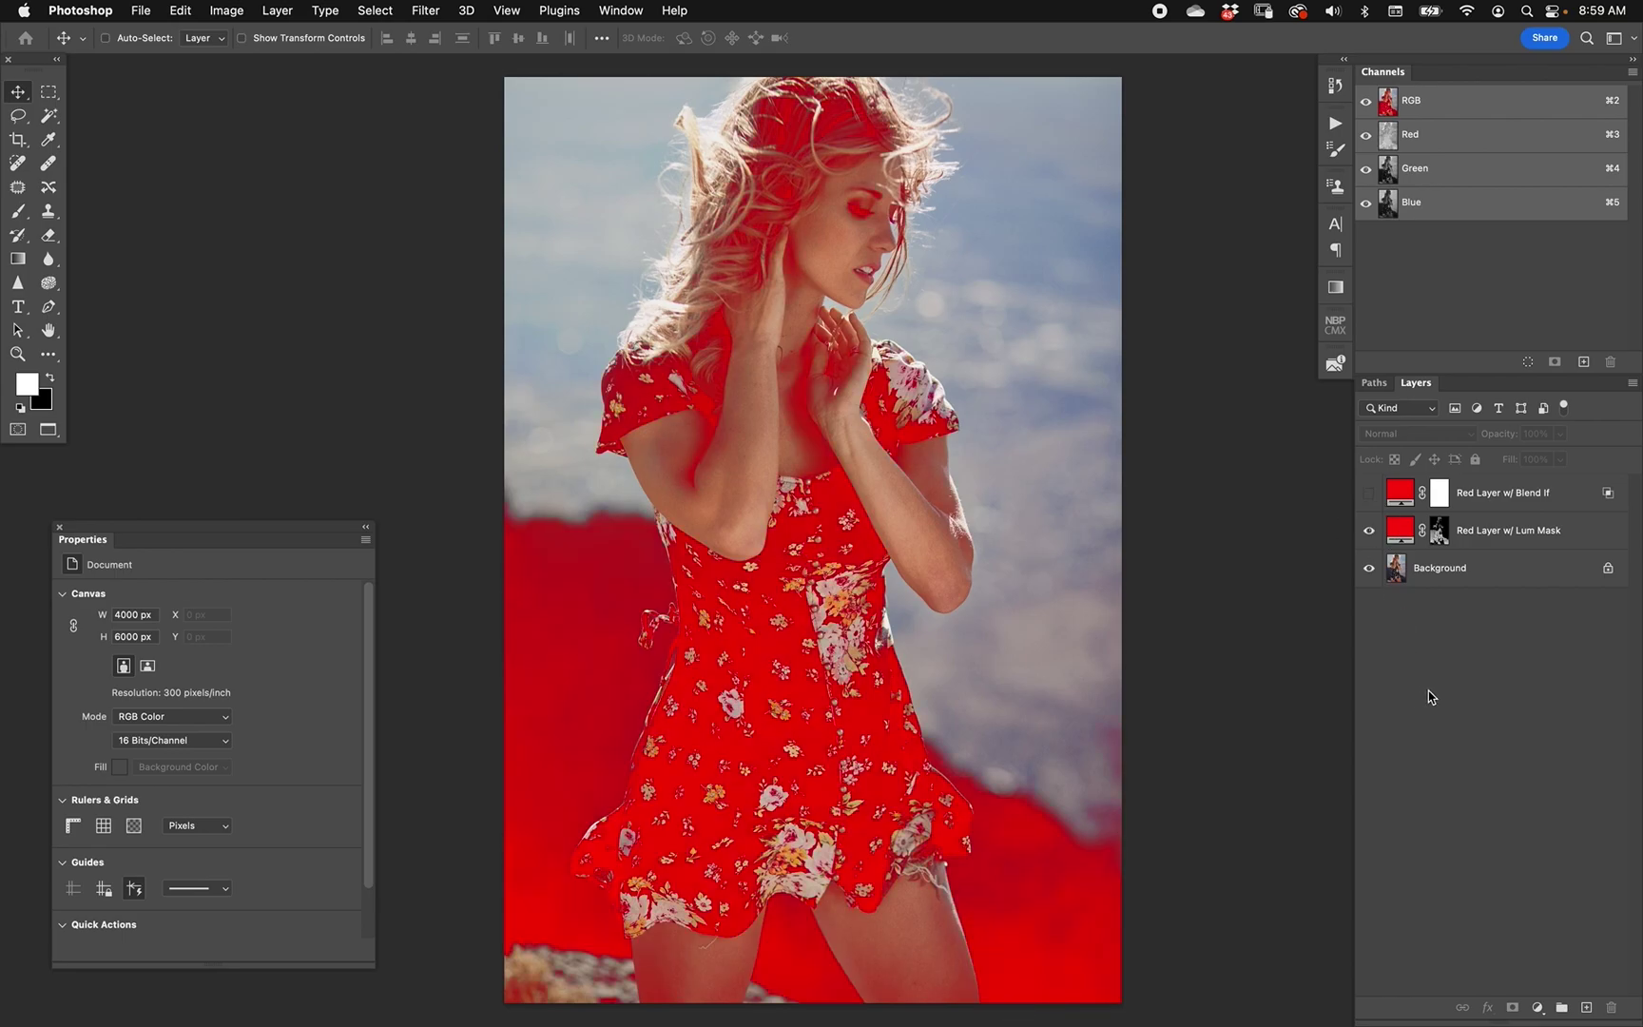
left_click(1439, 530, "alt")
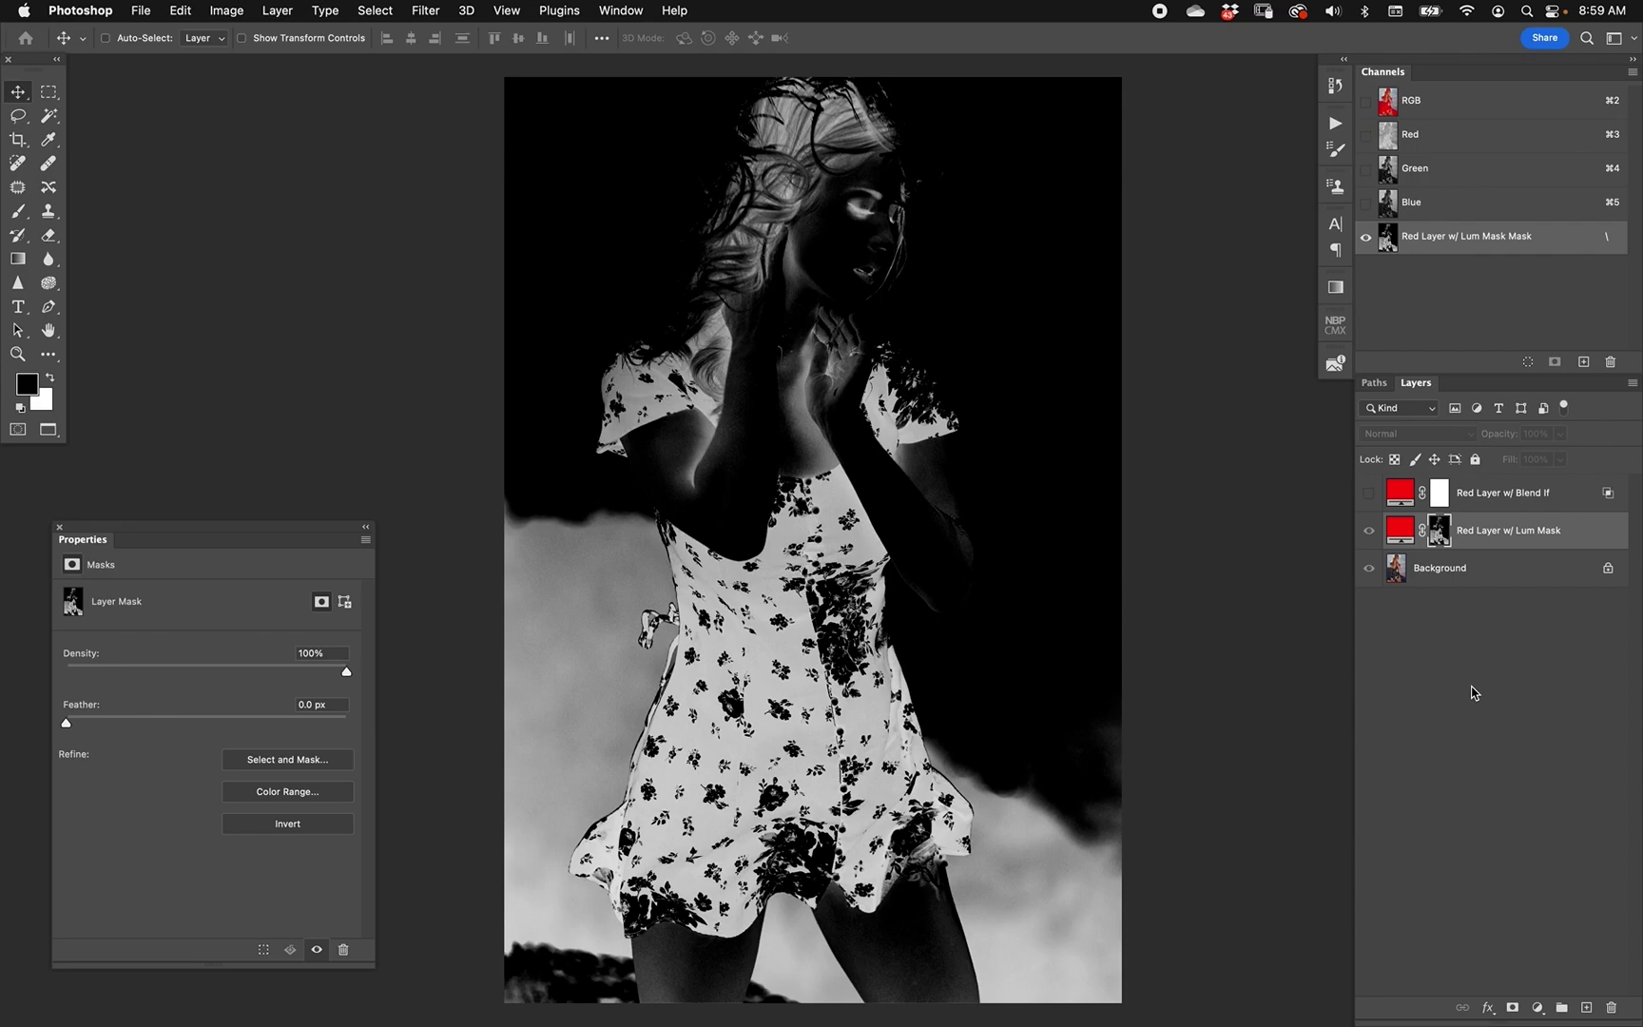
left_click(1449, 535, "alt")
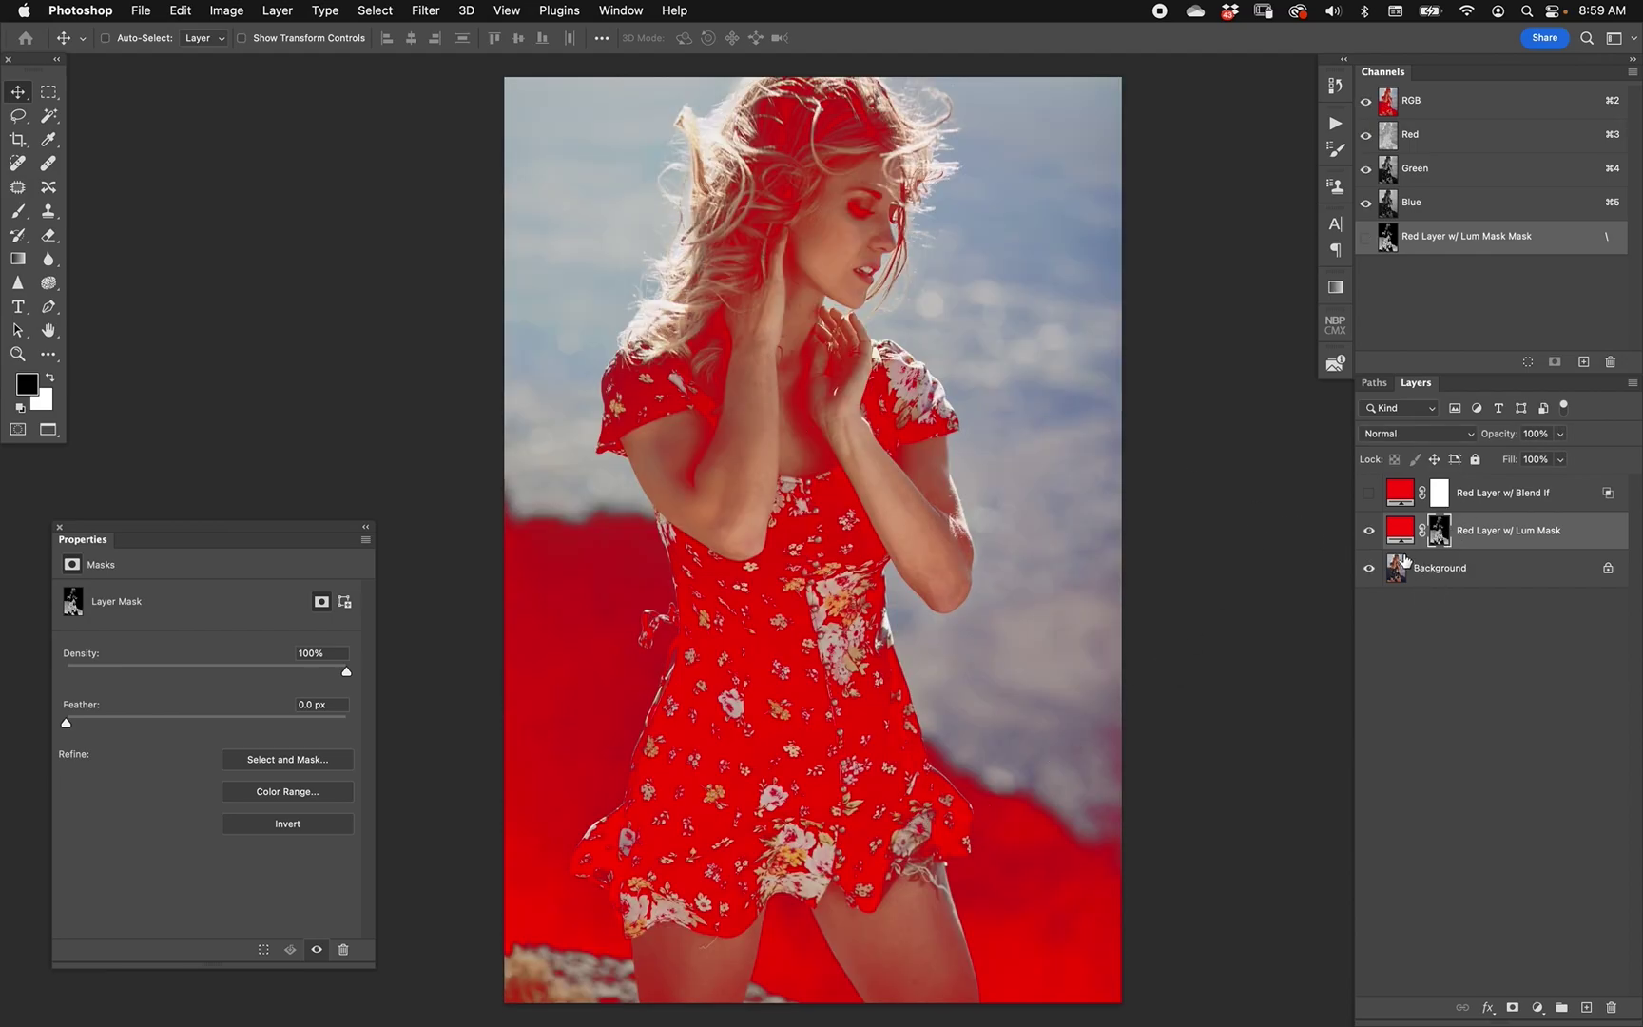
Step: Hide Red Layer w/ Lum Mask, show Red Layer w/ Blend If, and select it
left_click(1369, 530)
left_click(1370, 530)
left_click(1368, 531)
left_click(1369, 492)
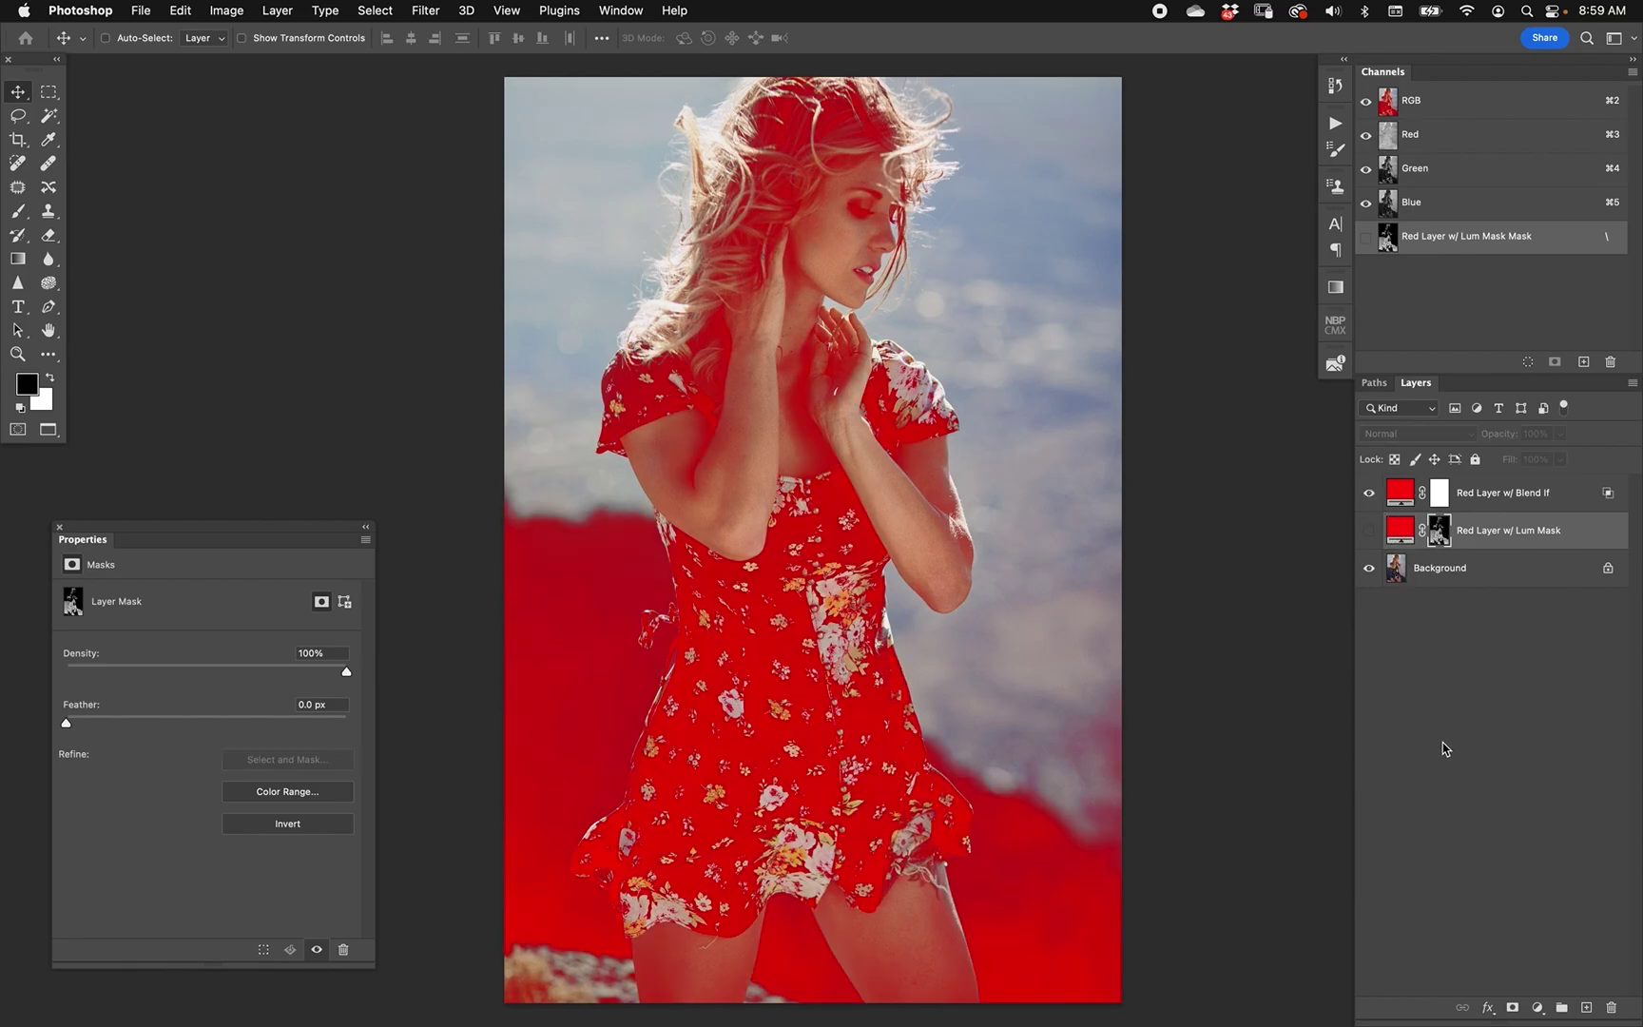
left_click(1403, 493)
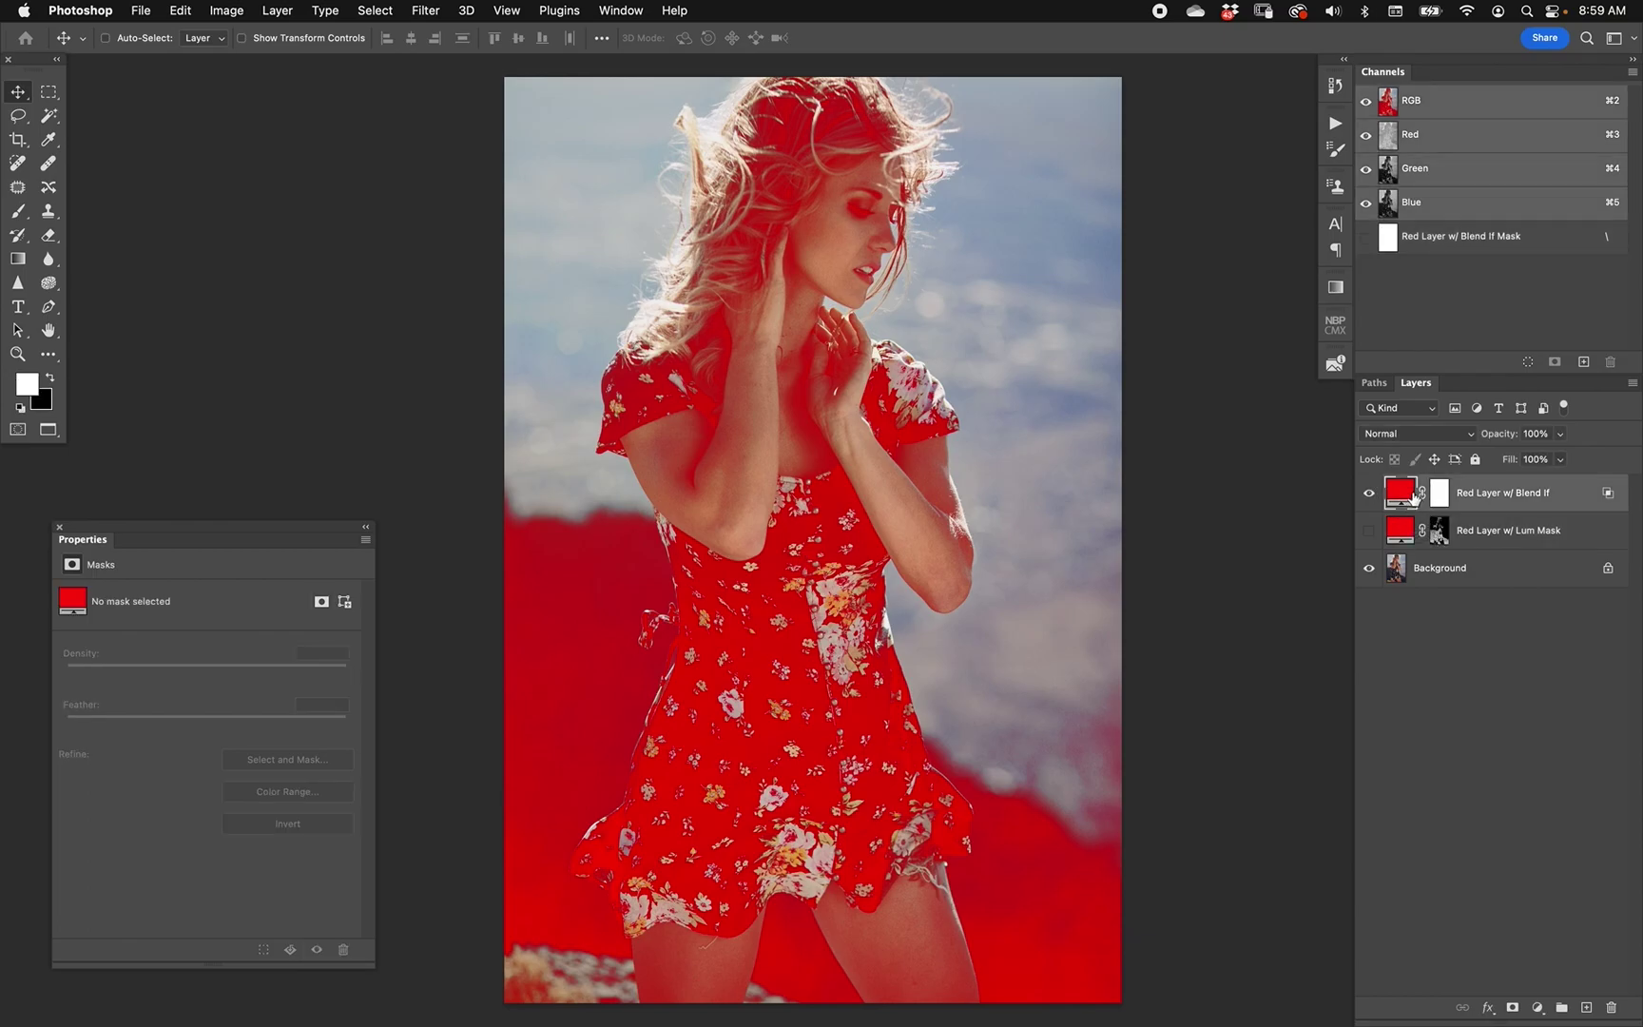
double_click(1607, 495)
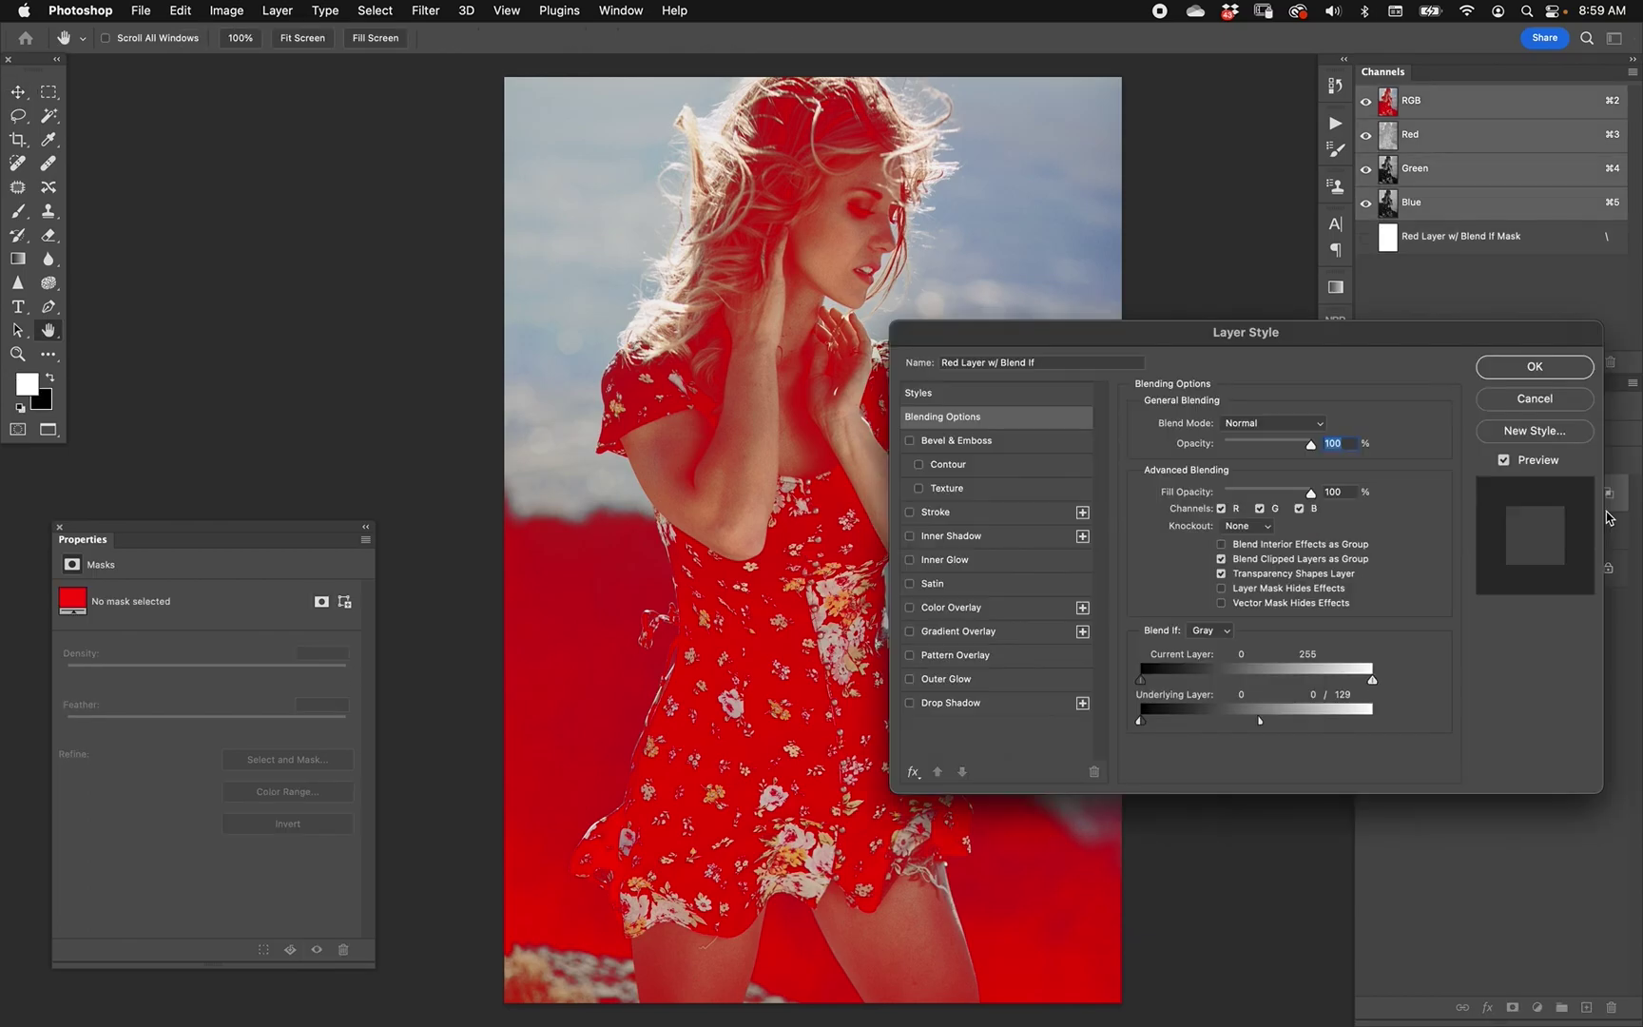
left_click_drag(1269, 323, 1315, 363)
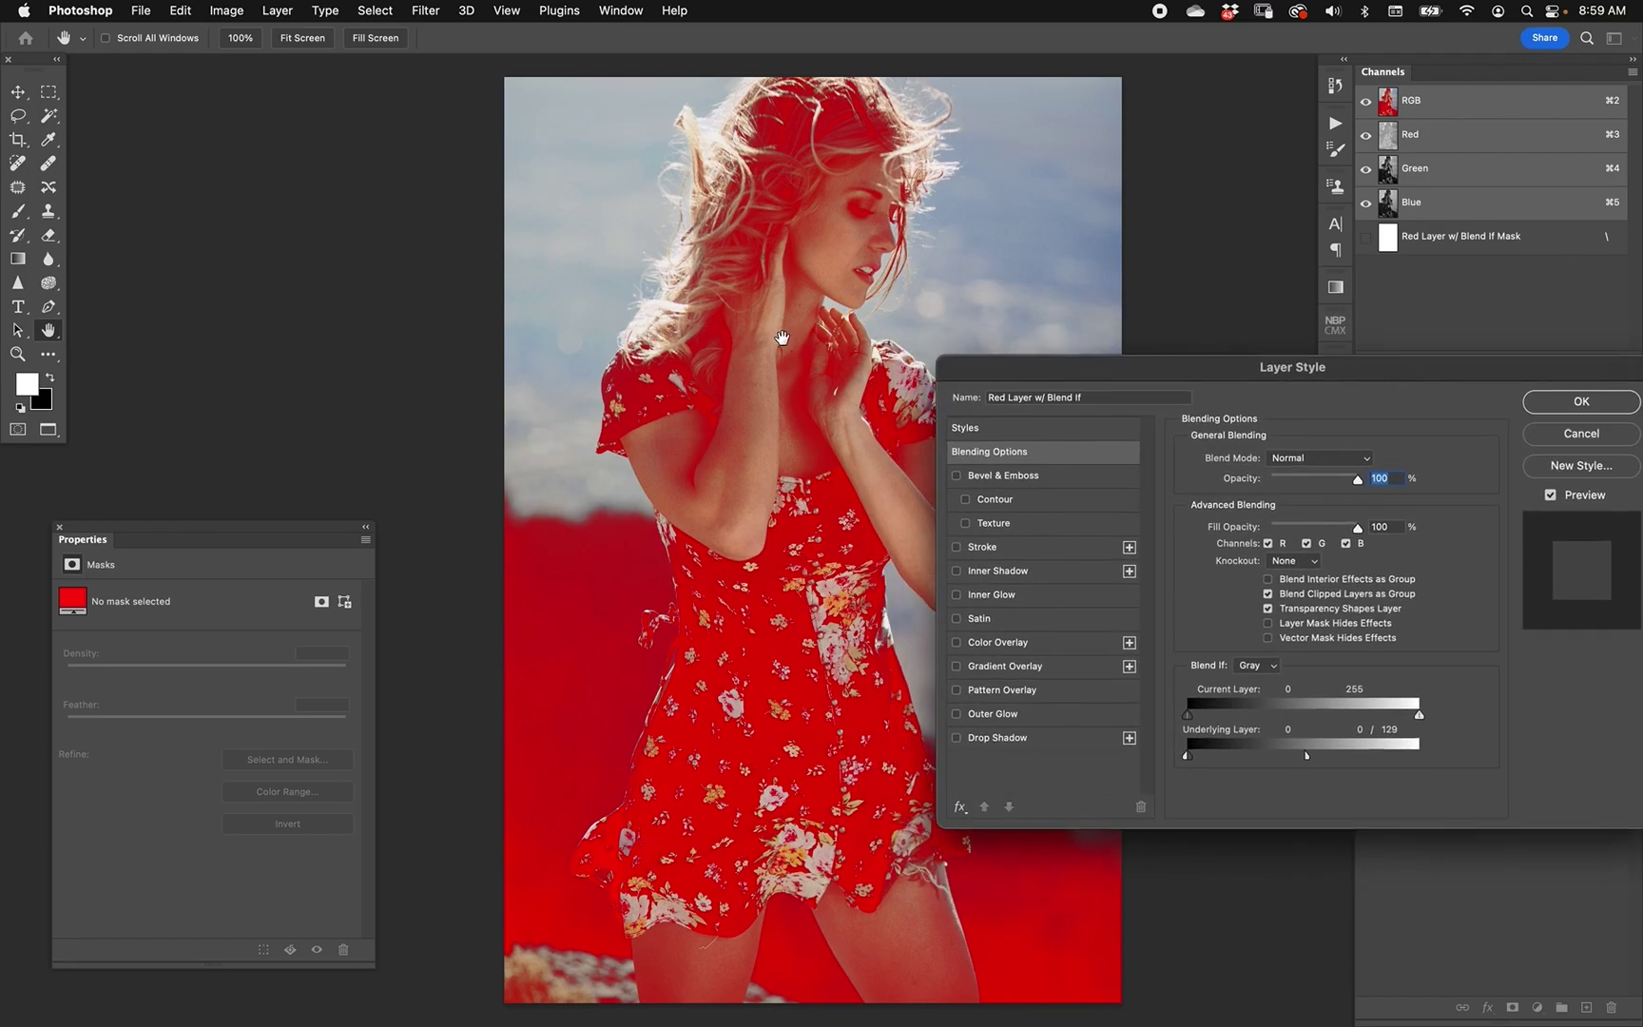
scroll(781, 341, "right", 5)
left_click_drag(1077, 358, 1049, 373)
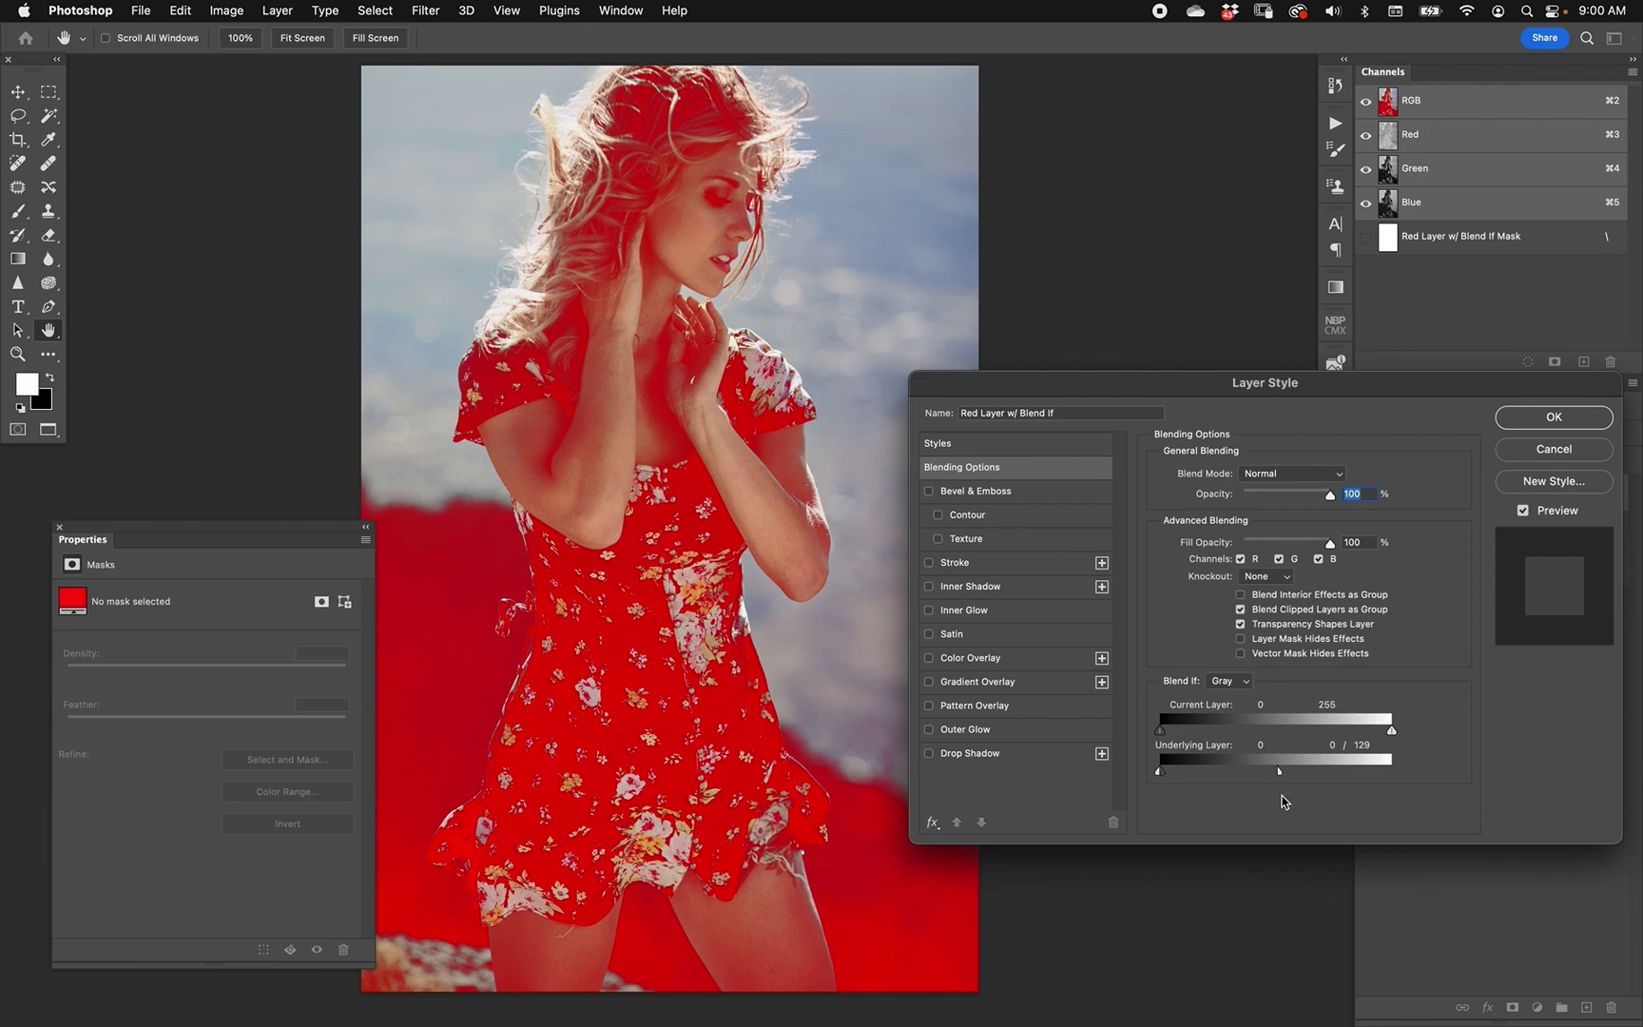
left_click(1522, 420)
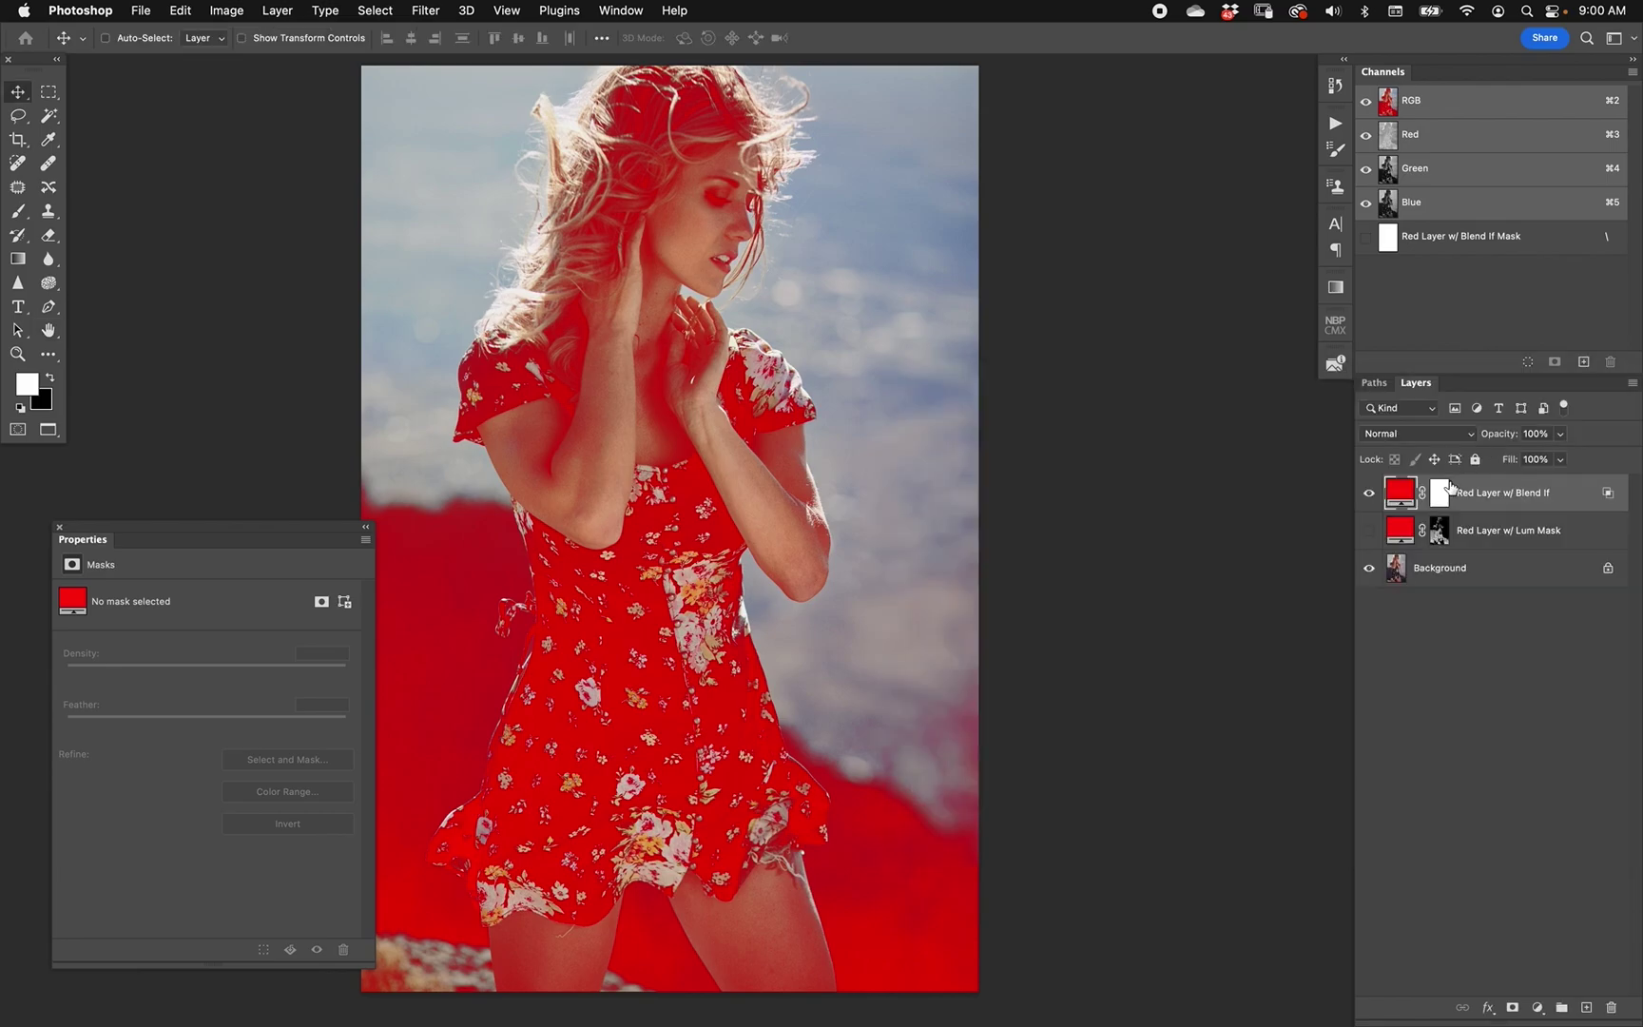
left_click(1368, 492)
left_click(1370, 533)
left_click(1369, 531)
left_click(1369, 492)
left_click(1369, 492)
left_click(1369, 531)
left_click(1369, 530)
left_click(1369, 493)
double_click(1610, 496)
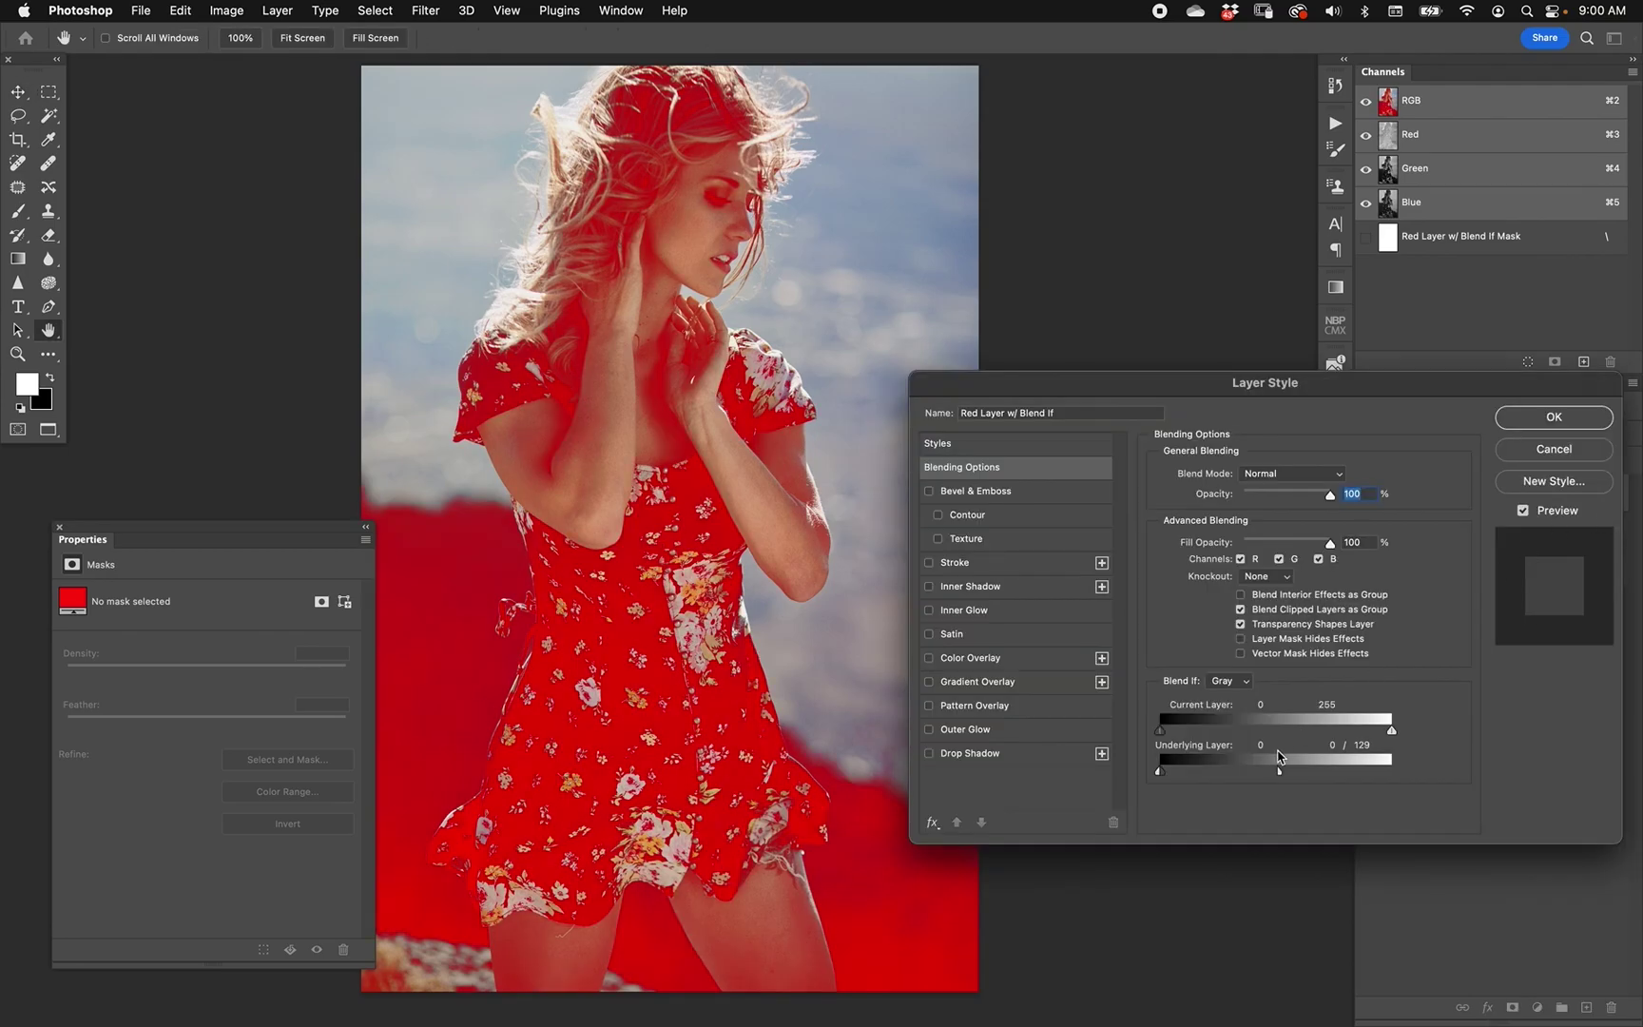
mouse_move(1279, 771)
left_mouse_down()
mouse_move(1234, 775)
mouse_move(1350, 775)
mouse_move(1215, 775)
mouse_move(1335, 775)
mouse_move(1267, 776)
left_mouse_up()
key("Return")
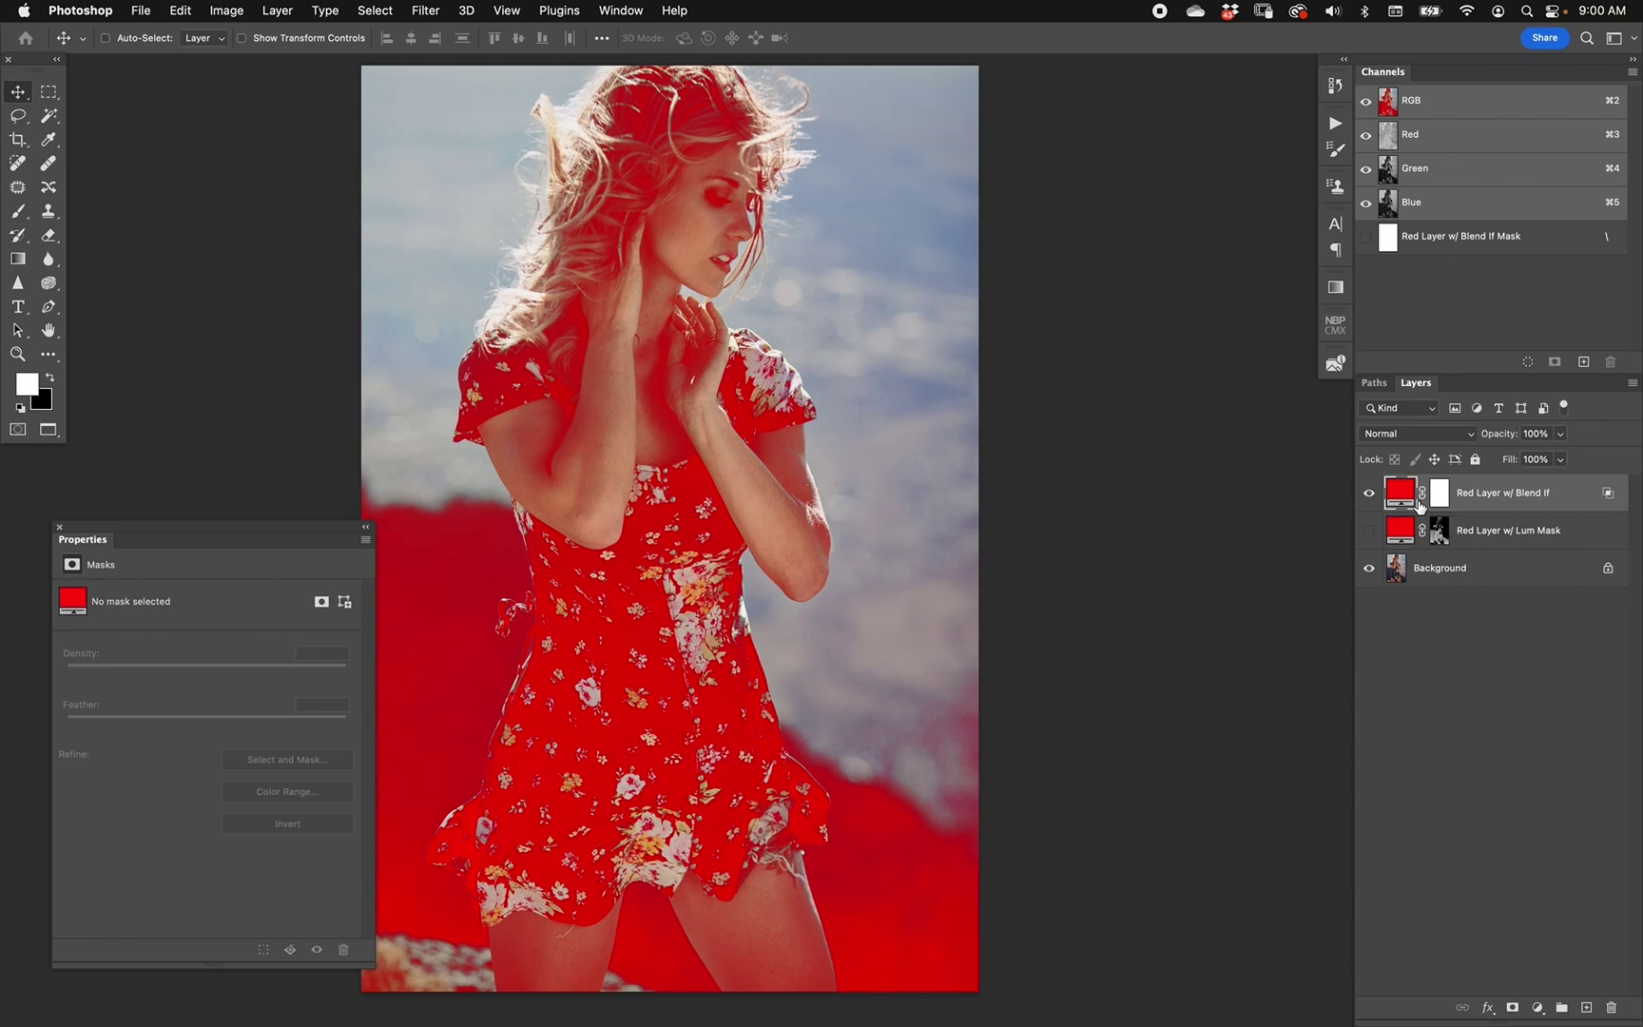
left_click(1369, 493)
left_click(1369, 530)
left_click(1369, 492)
left_click(1369, 494)
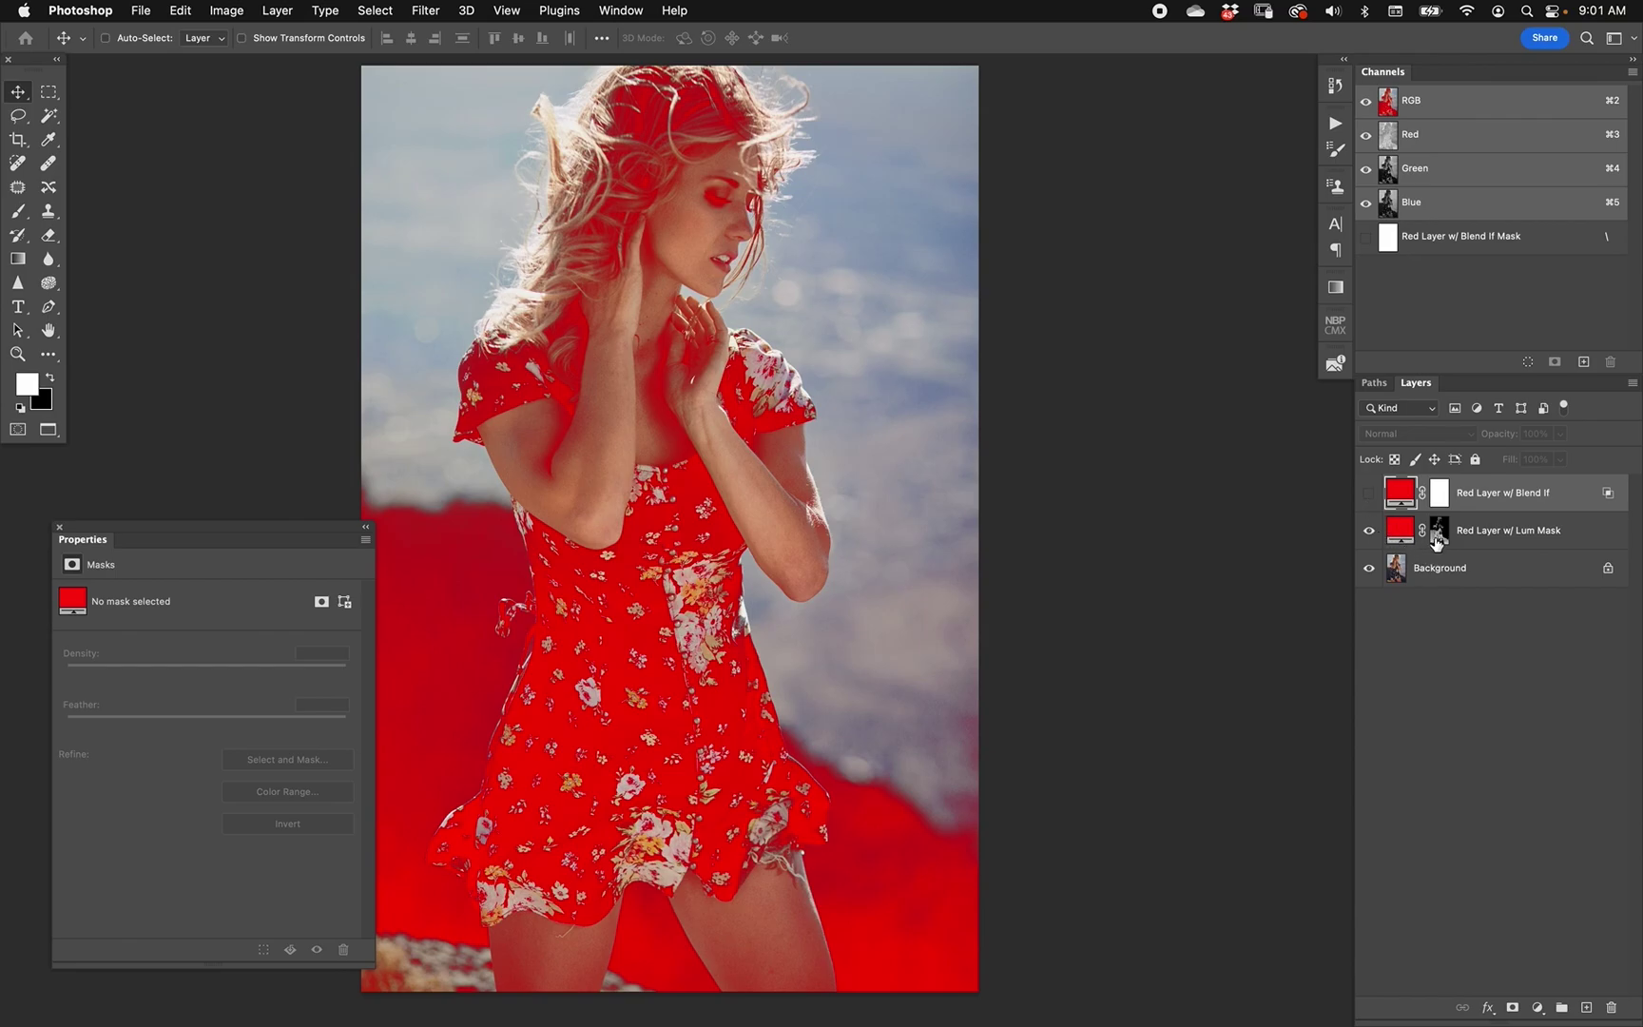
left_click(1438, 525, "alt")
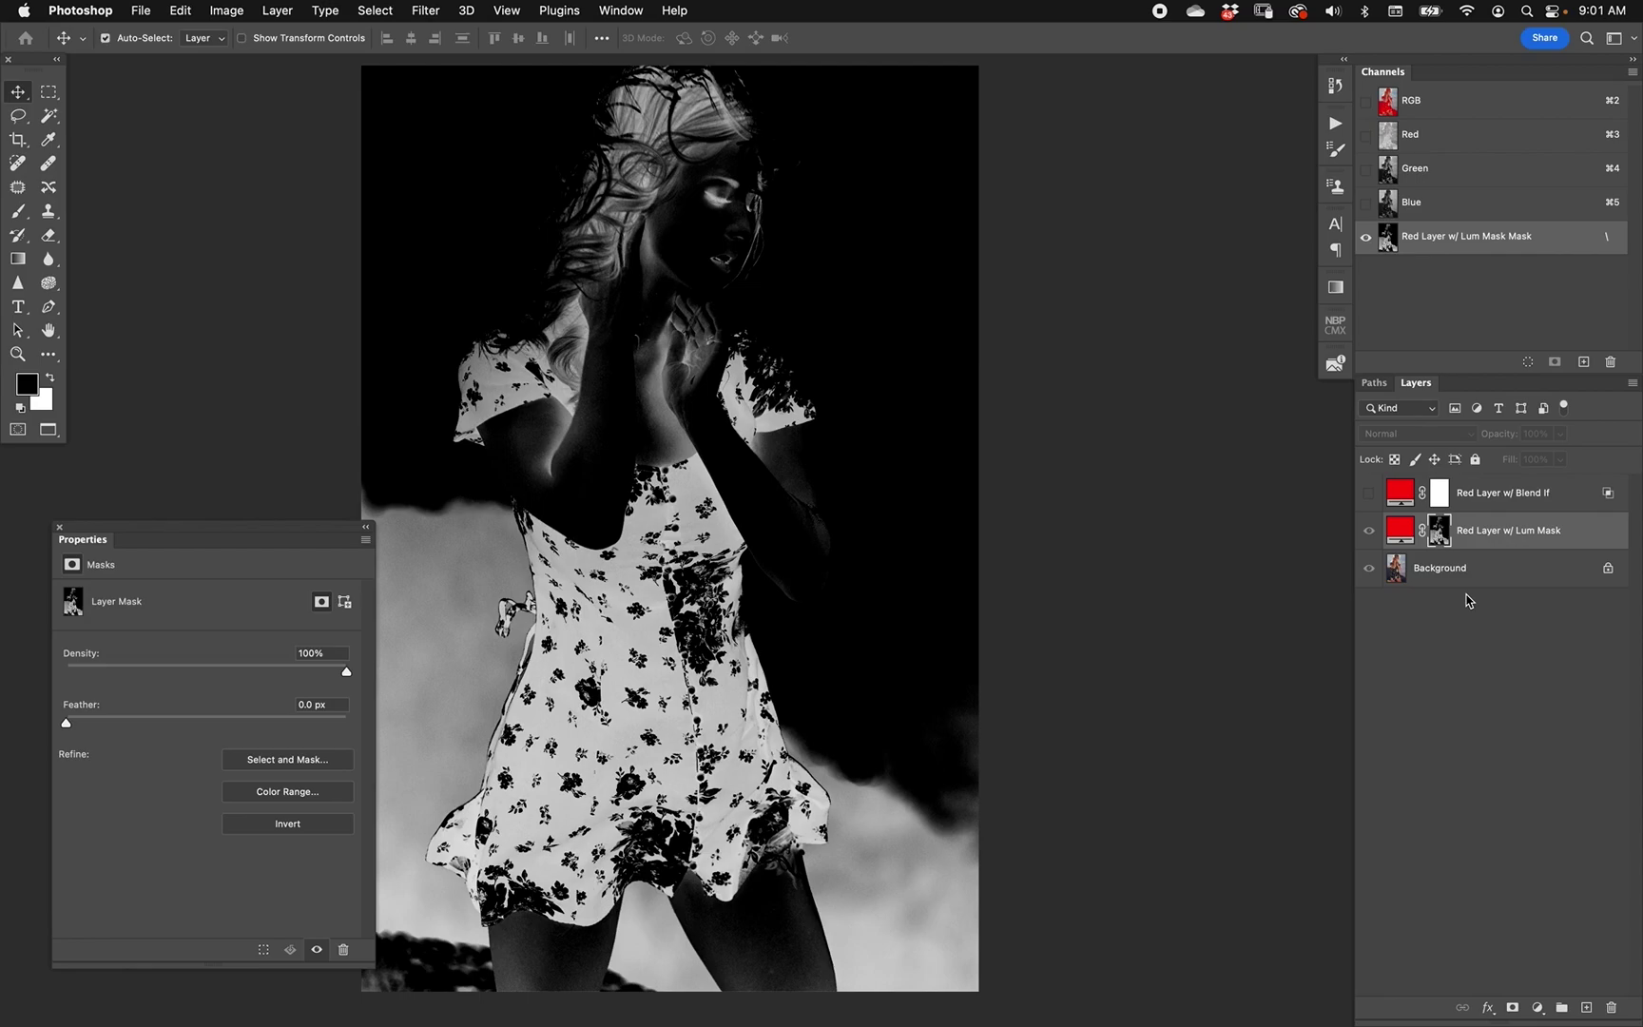
key("super+l")
mouse_move(1473, 667)
left_mouse_down()
mouse_move(1397, 672)
mouse_move(1464, 669)
left_mouse_up()
left_click(1546, 529)
left_click(1400, 504)
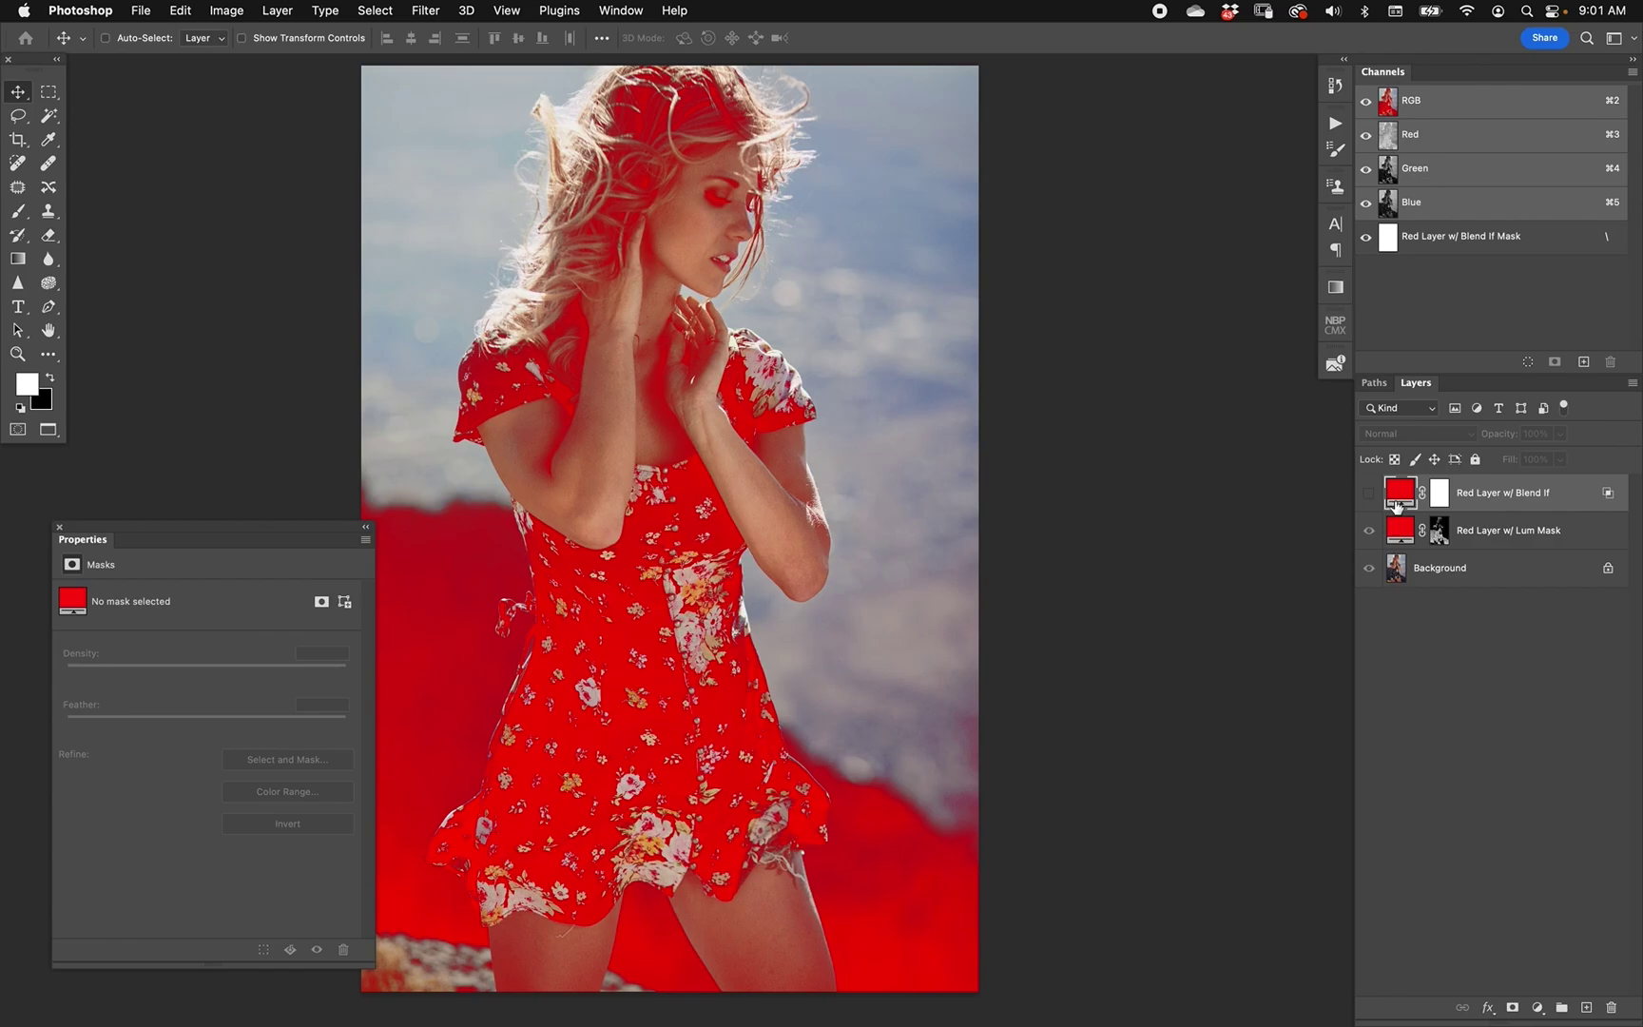
left_click(1369, 530)
left_click(1368, 492)
double_click(1607, 492)
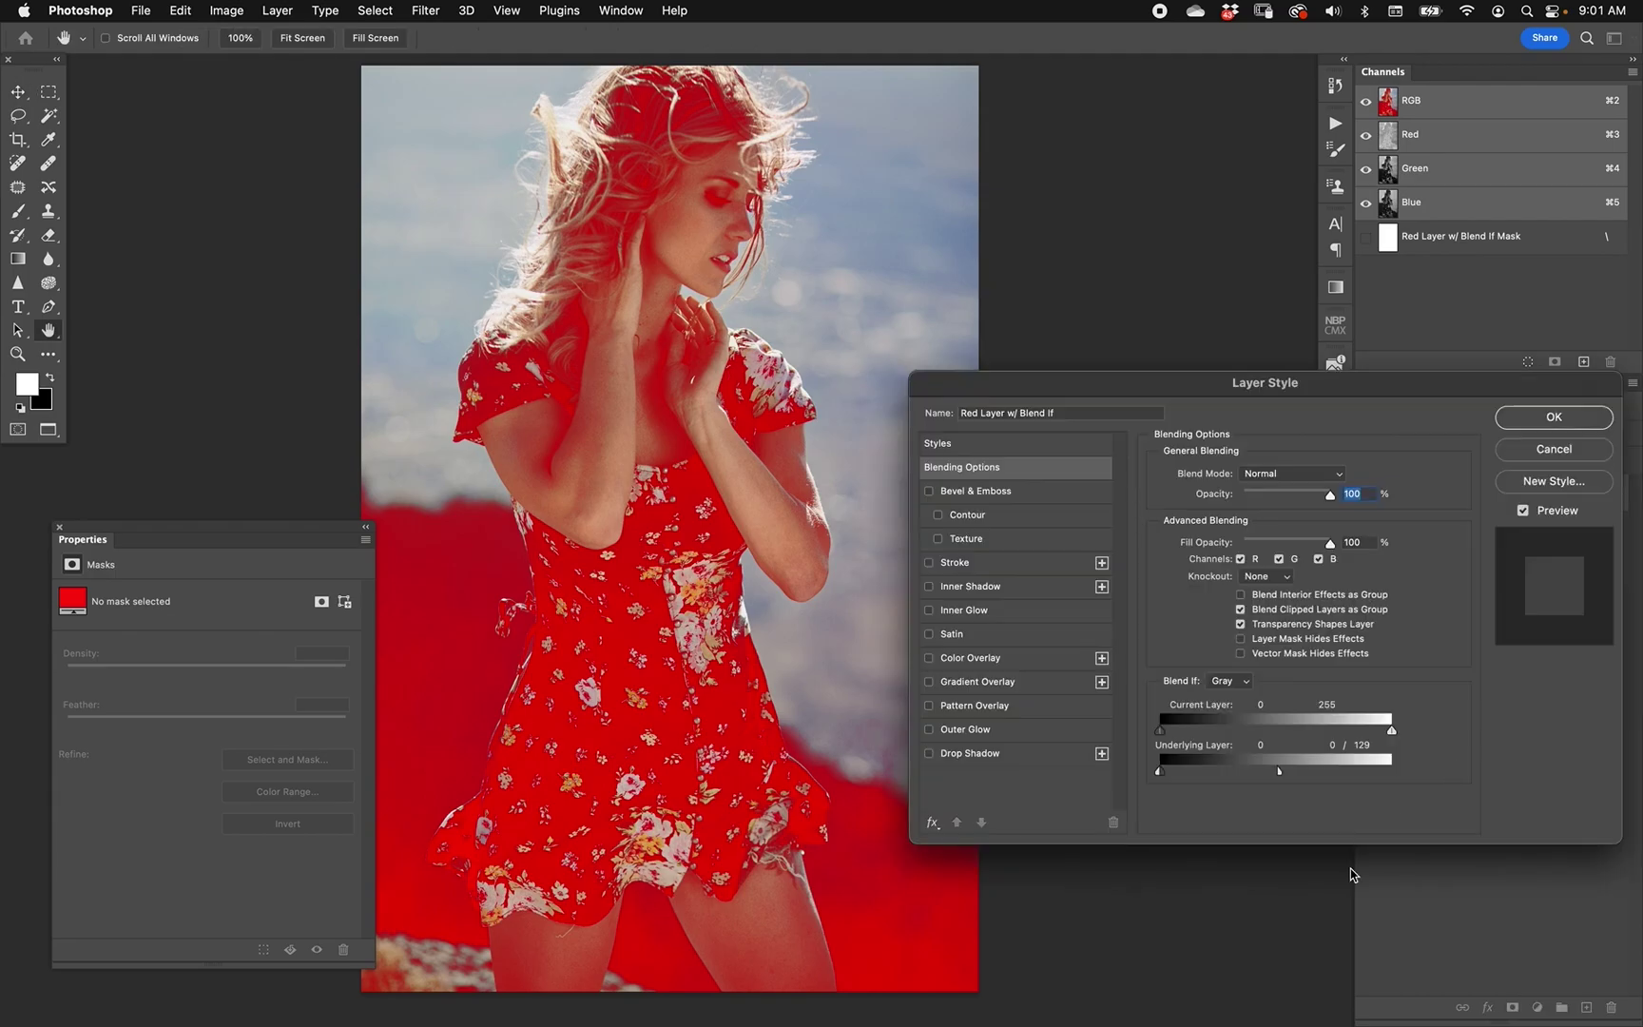
left_click(1529, 451)
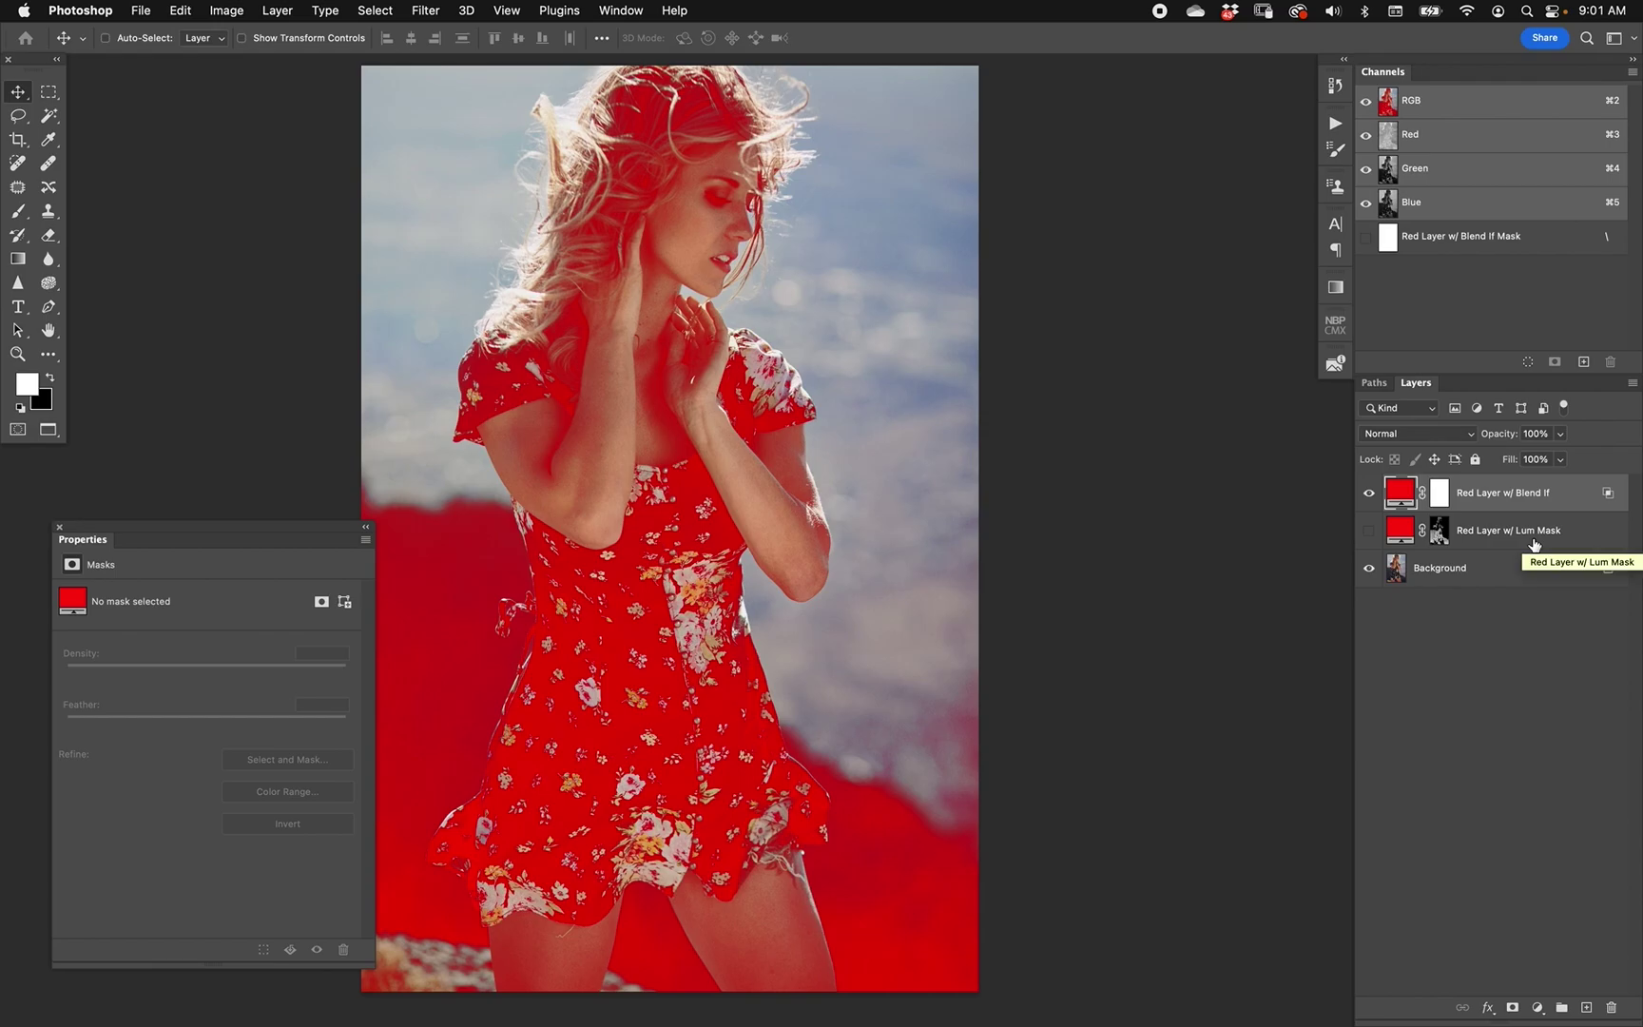
double_click(1613, 496)
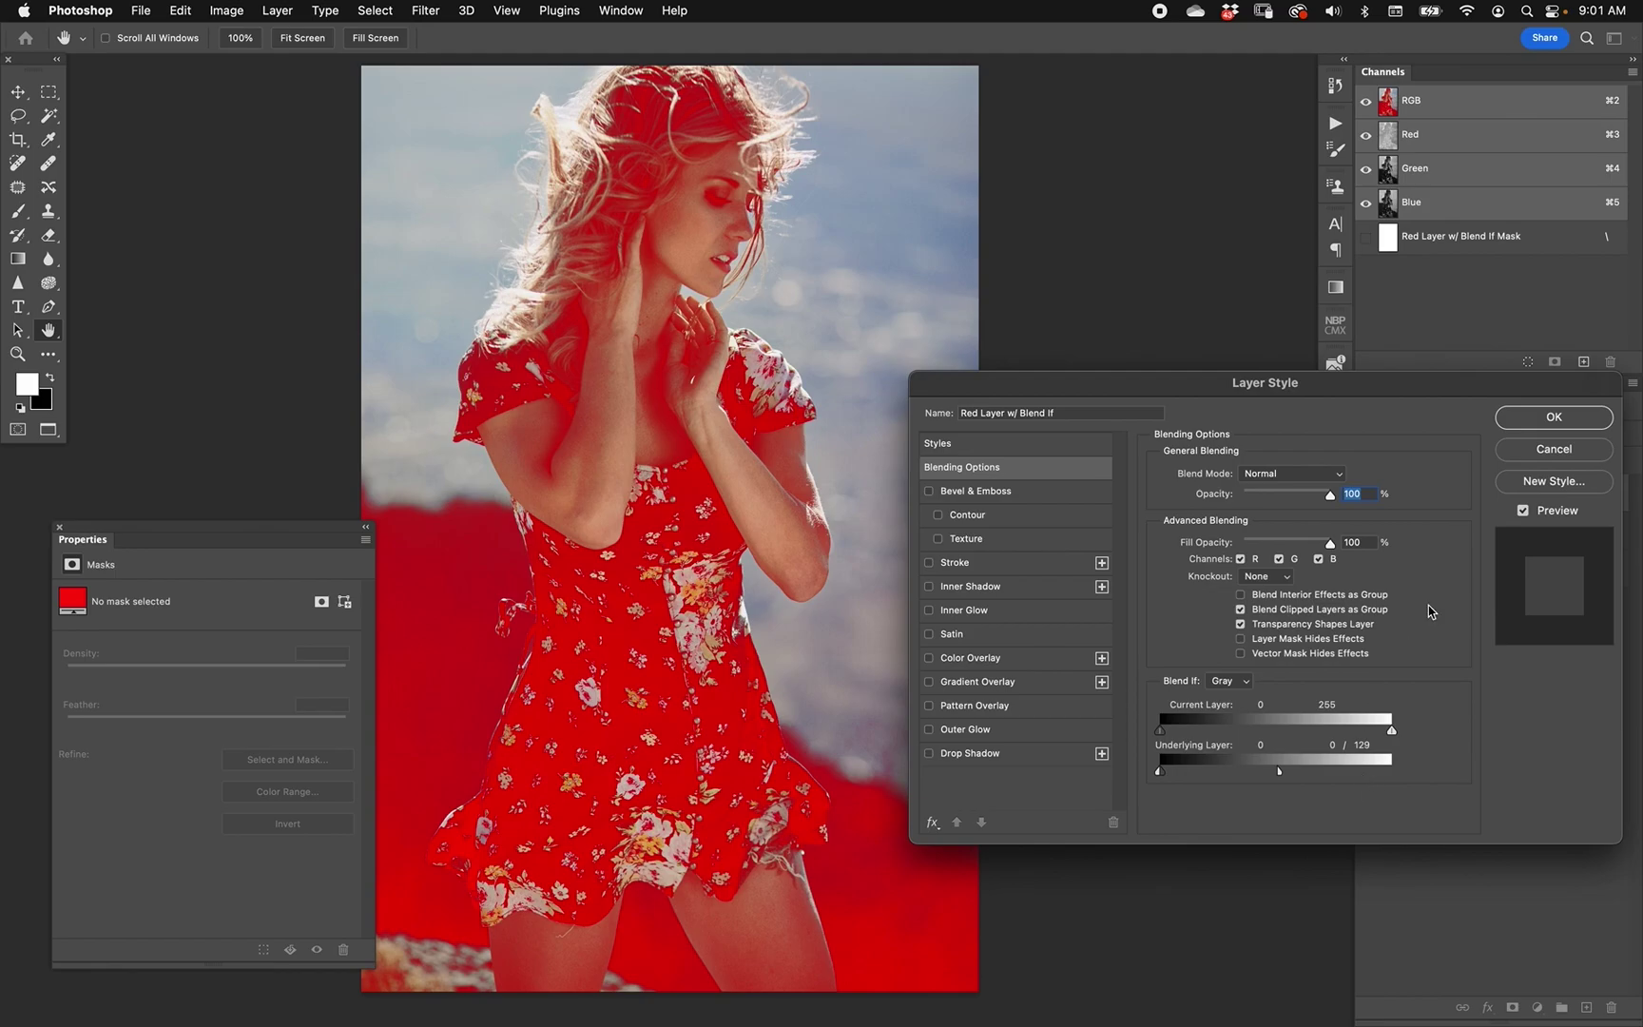
left_click(1522, 448)
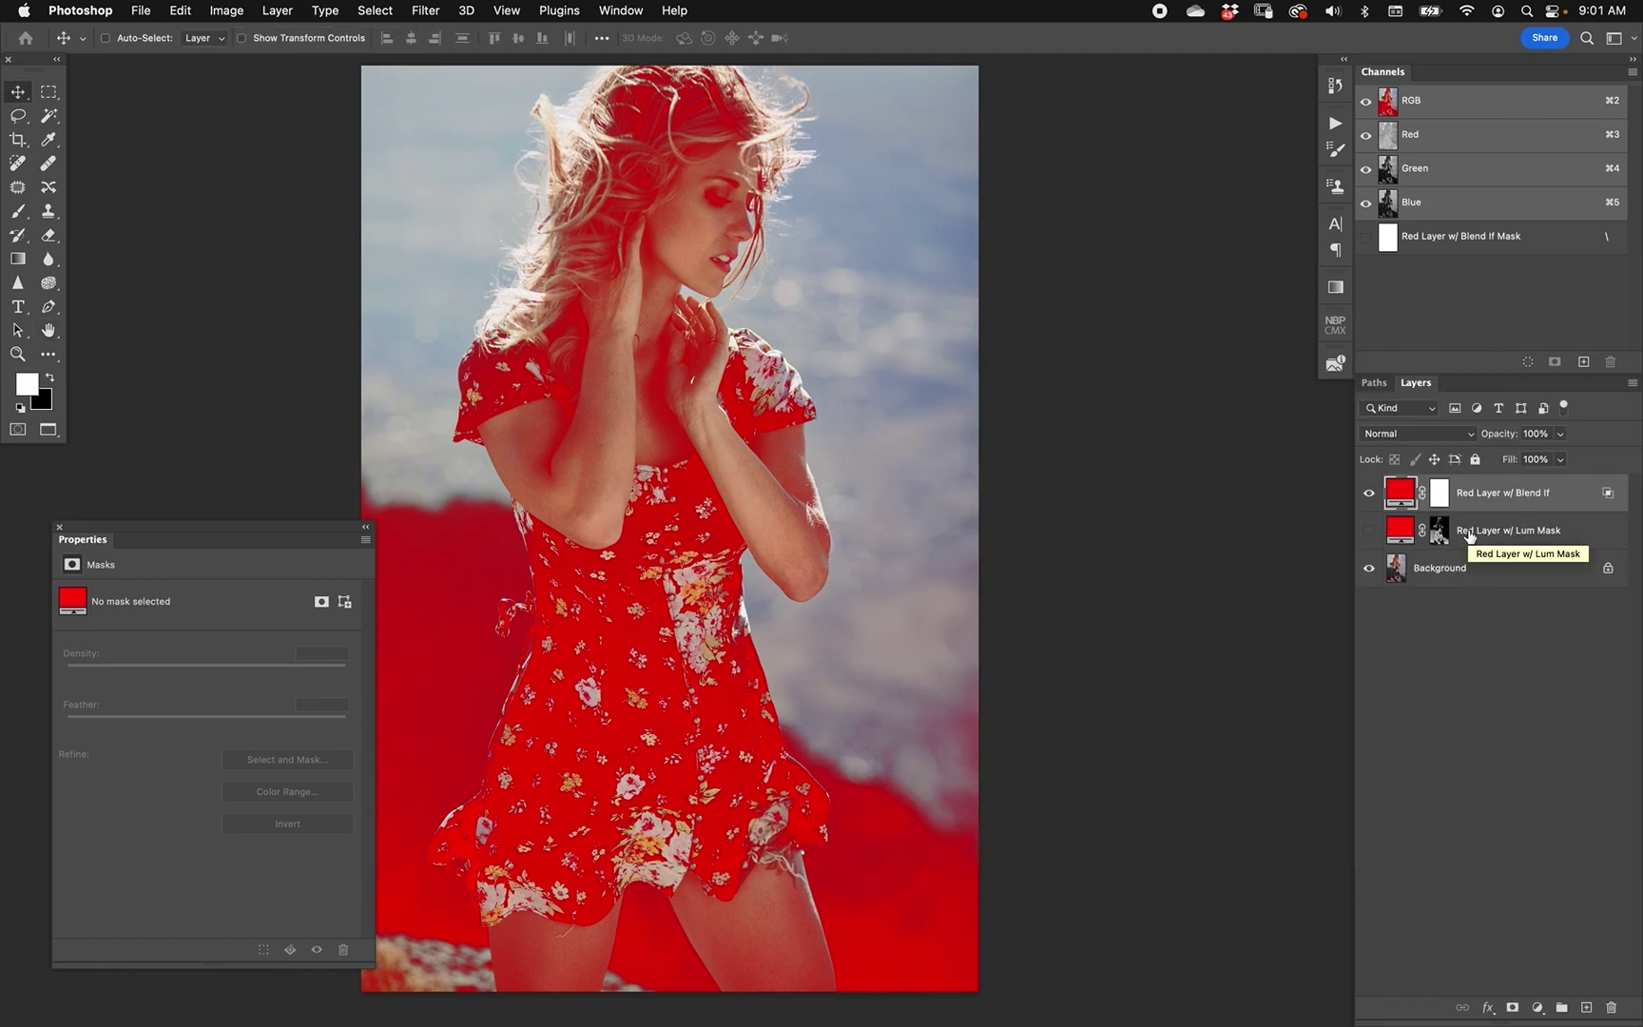
left_click(1473, 535)
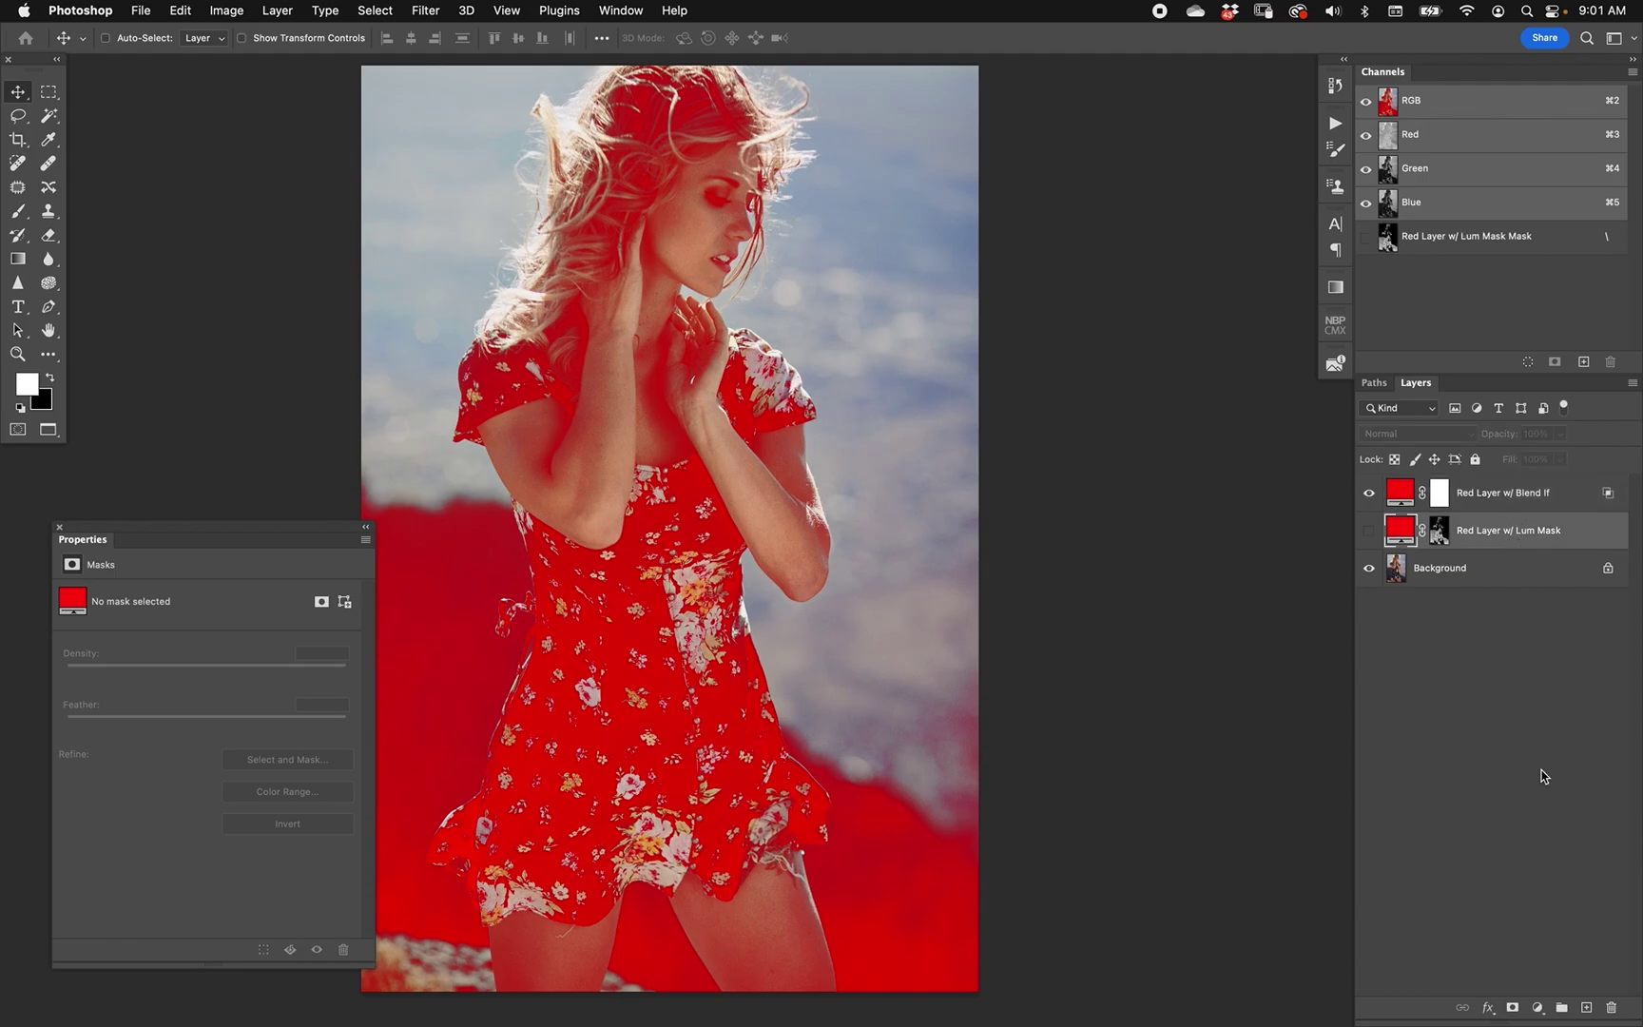
left_click(1549, 1005)
Step: Add a Curves layer with a point at Input 155, Output 123, then hide the Blend If layer to compare
left_click(1589, 713)
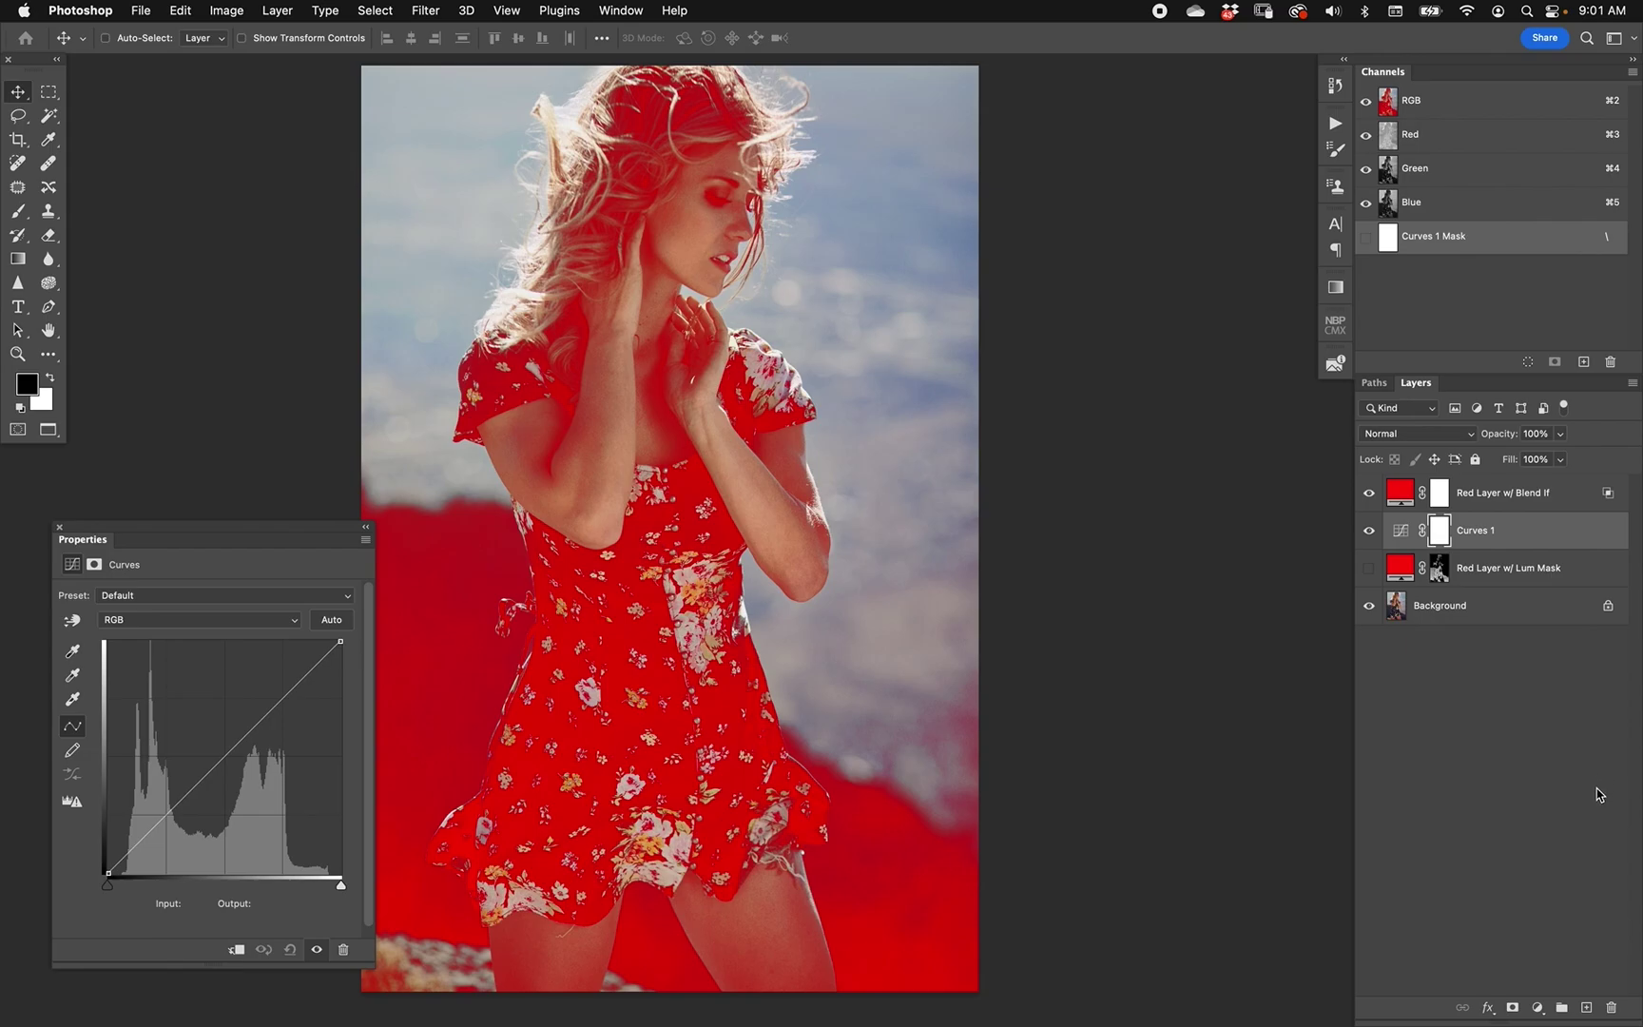
left_click(225, 762)
mouse_move(238, 768)
left_mouse_down()
mouse_move(183, 718)
mouse_move(243, 779)
mouse_move(188, 718)
mouse_move(278, 780)
mouse_move(208, 720)
mouse_move(265, 774)
left_mouse_up()
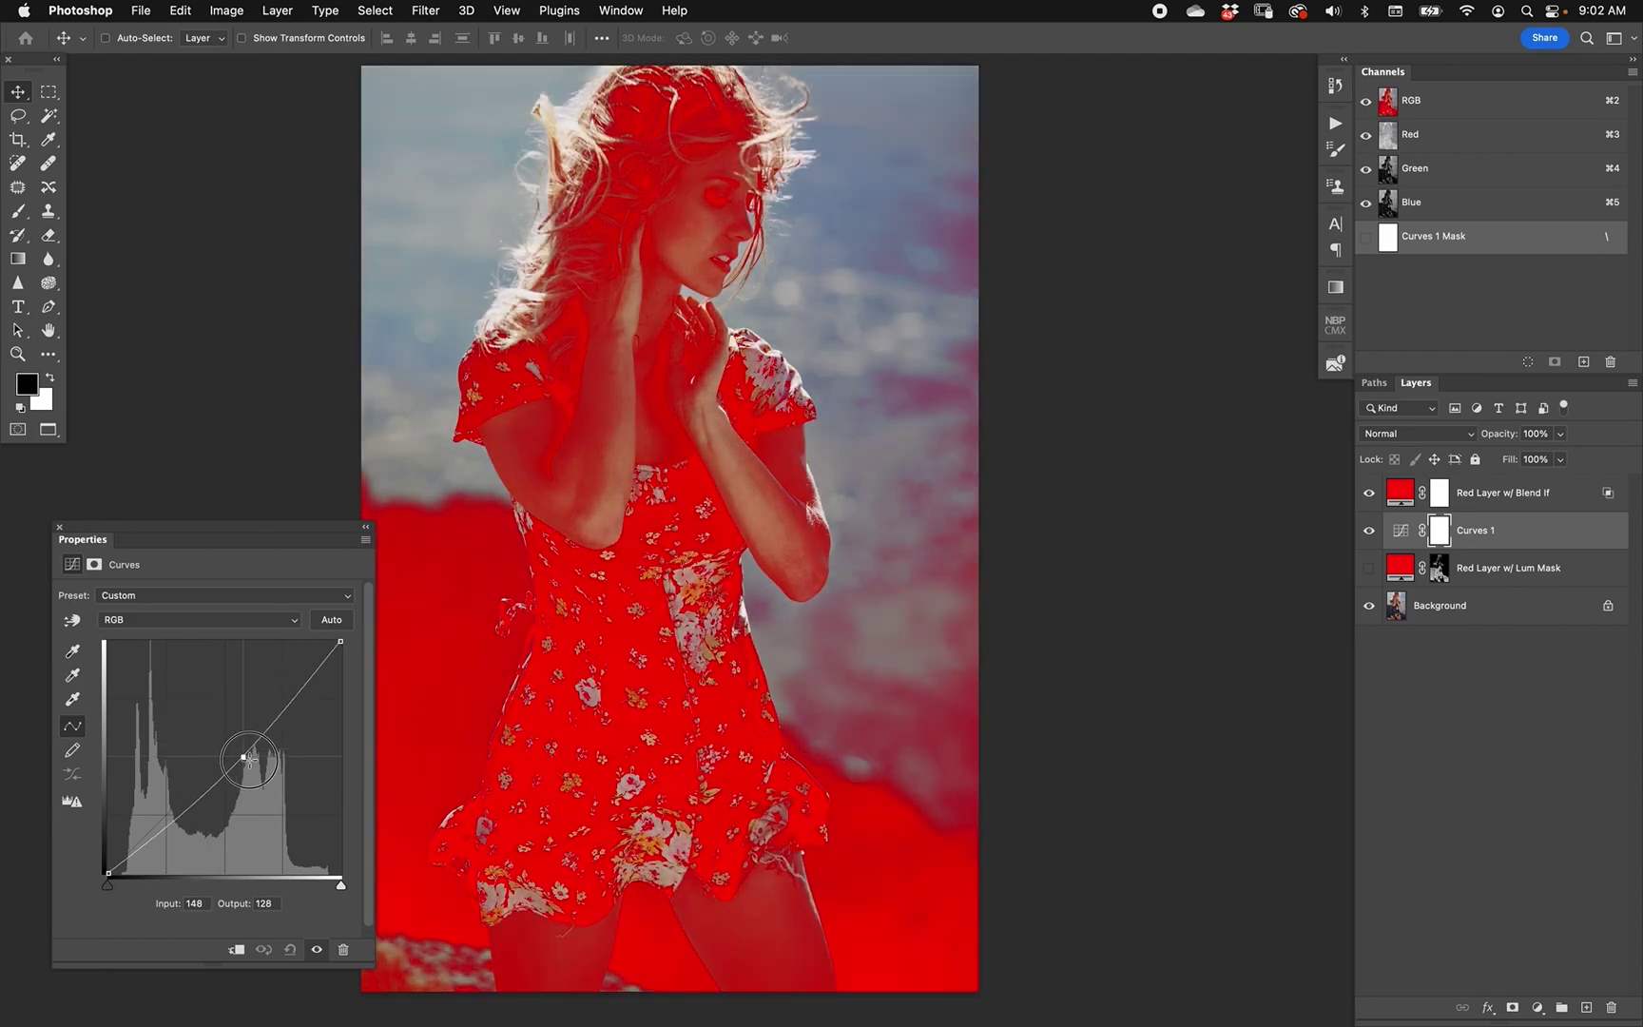
left_click(1369, 493)
Step: Move Curves 1 beneath the Lum Mask red layer, show that layer, and bend the curve
left_click_drag(1400, 537, 1398, 584)
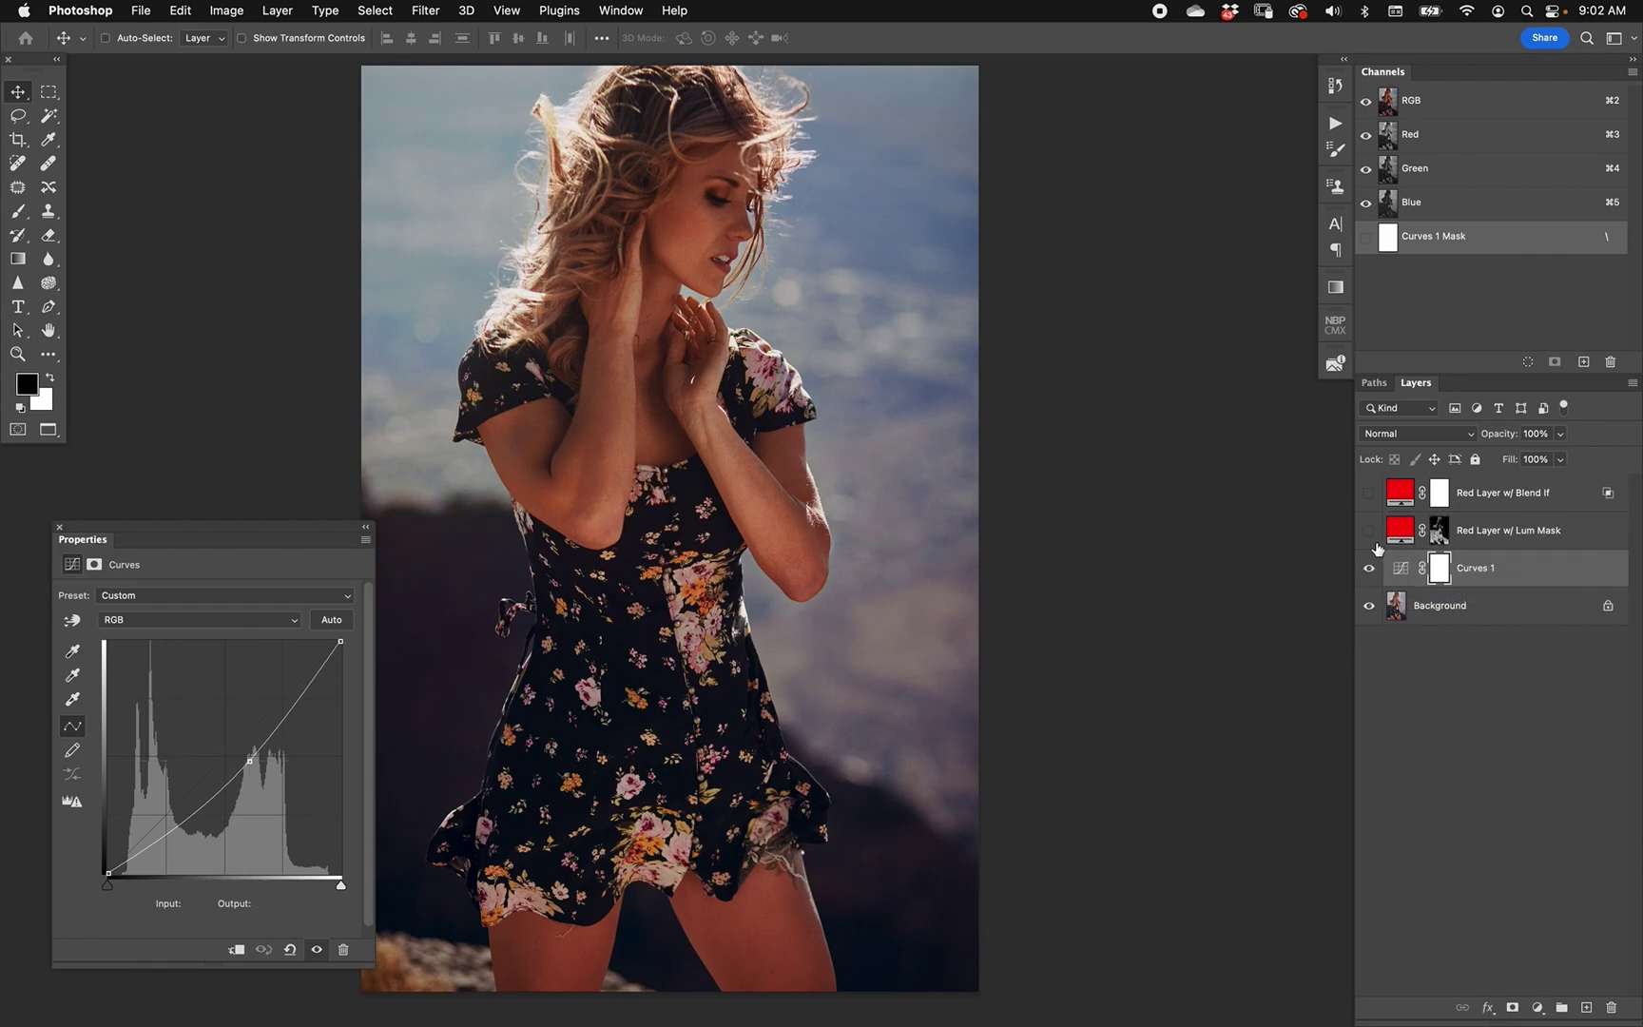
left_click(1369, 531)
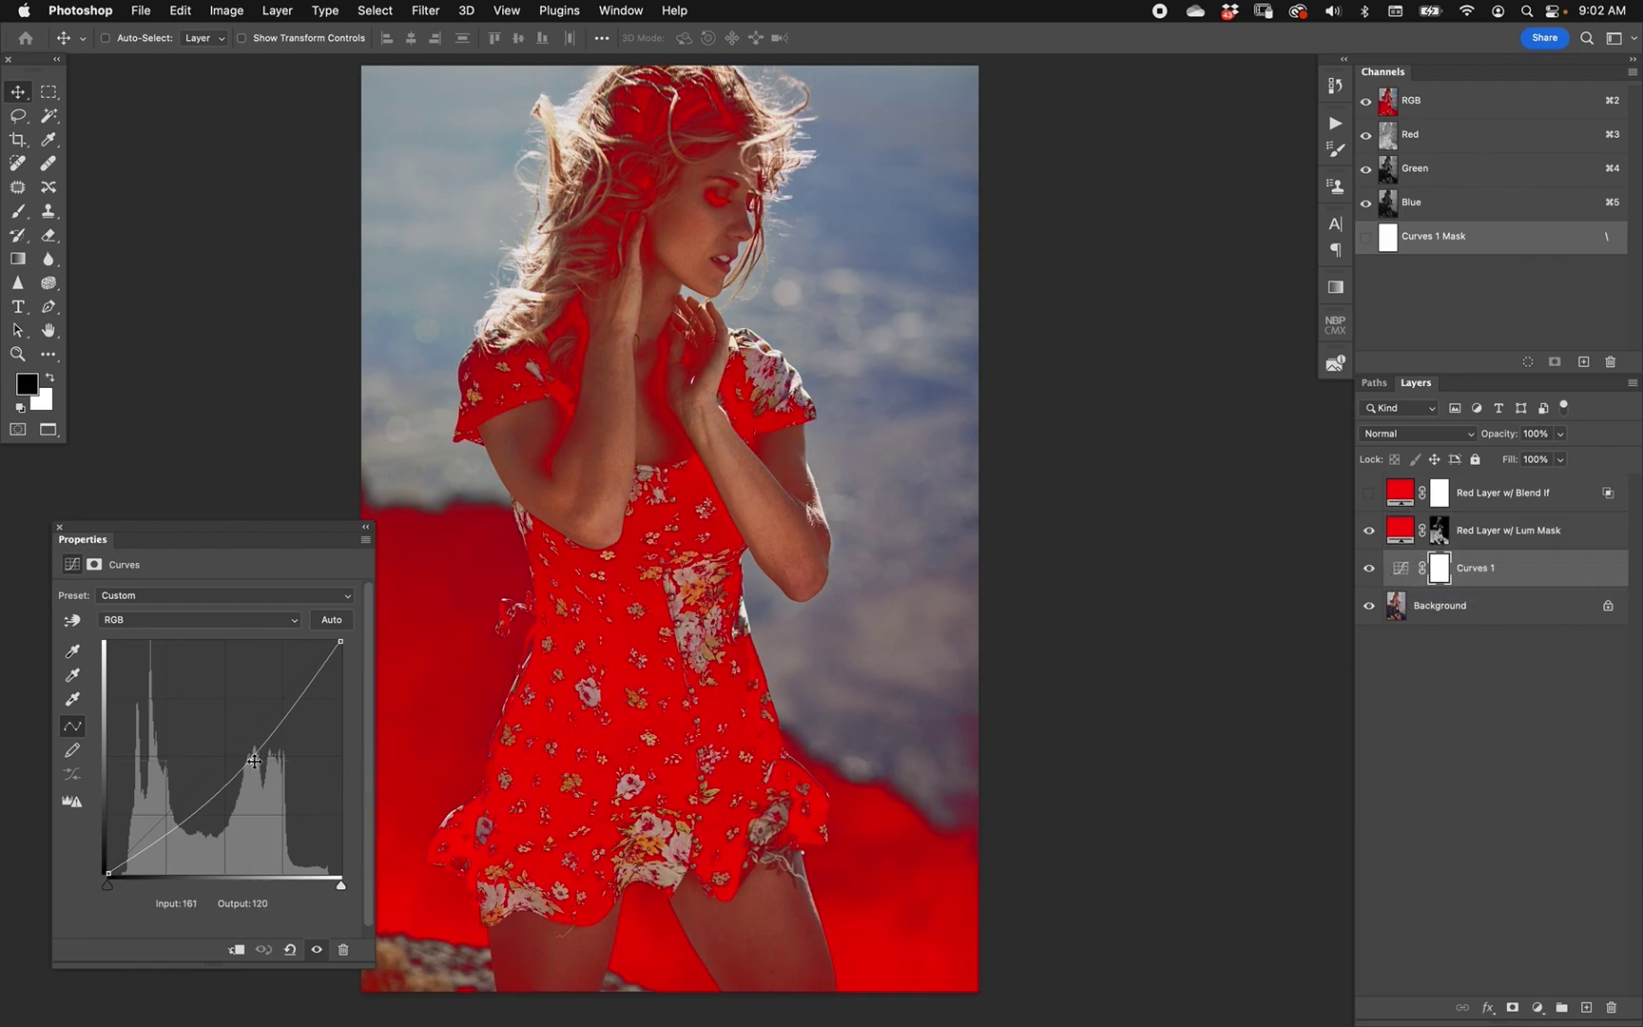
mouse_move(251, 762)
left_mouse_down()
mouse_move(203, 730)
mouse_move(268, 780)
mouse_move(213, 748)
mouse_move(240, 785)
left_mouse_up()
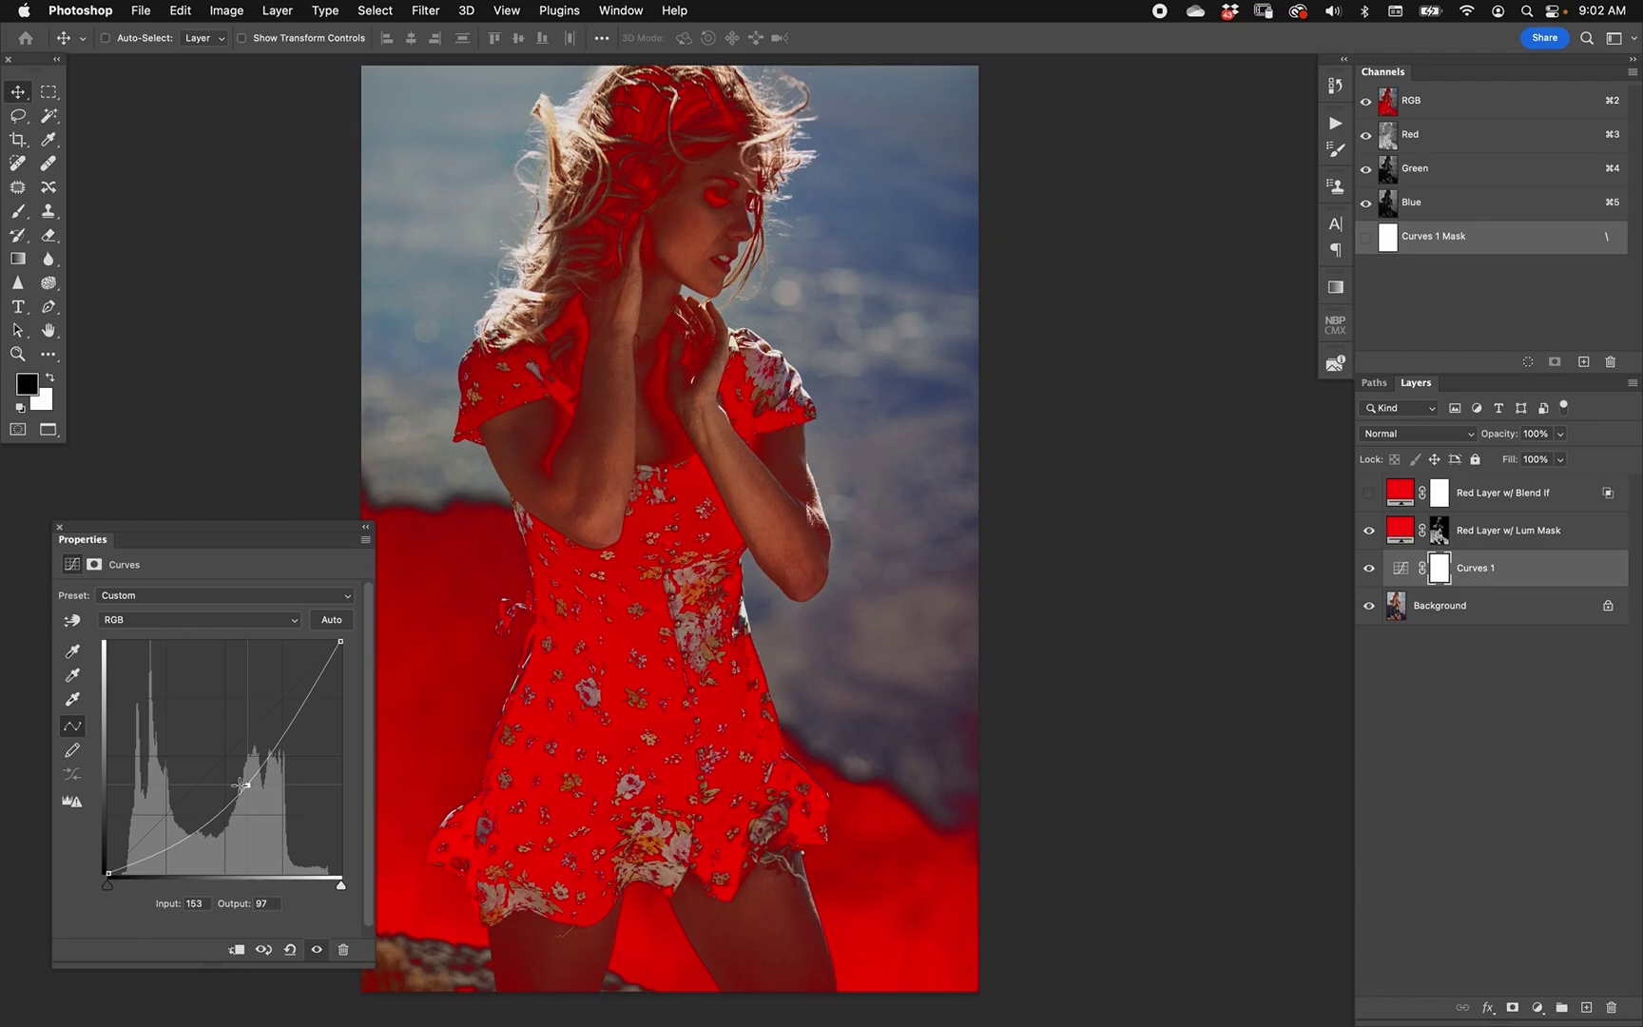
left_click(1402, 544)
left_click(1405, 571)
Step: Raise the curve point to 100→144 and swap the Lum Mask overlay for the Blend If overlay
left_click_drag(247, 786, 198, 738)
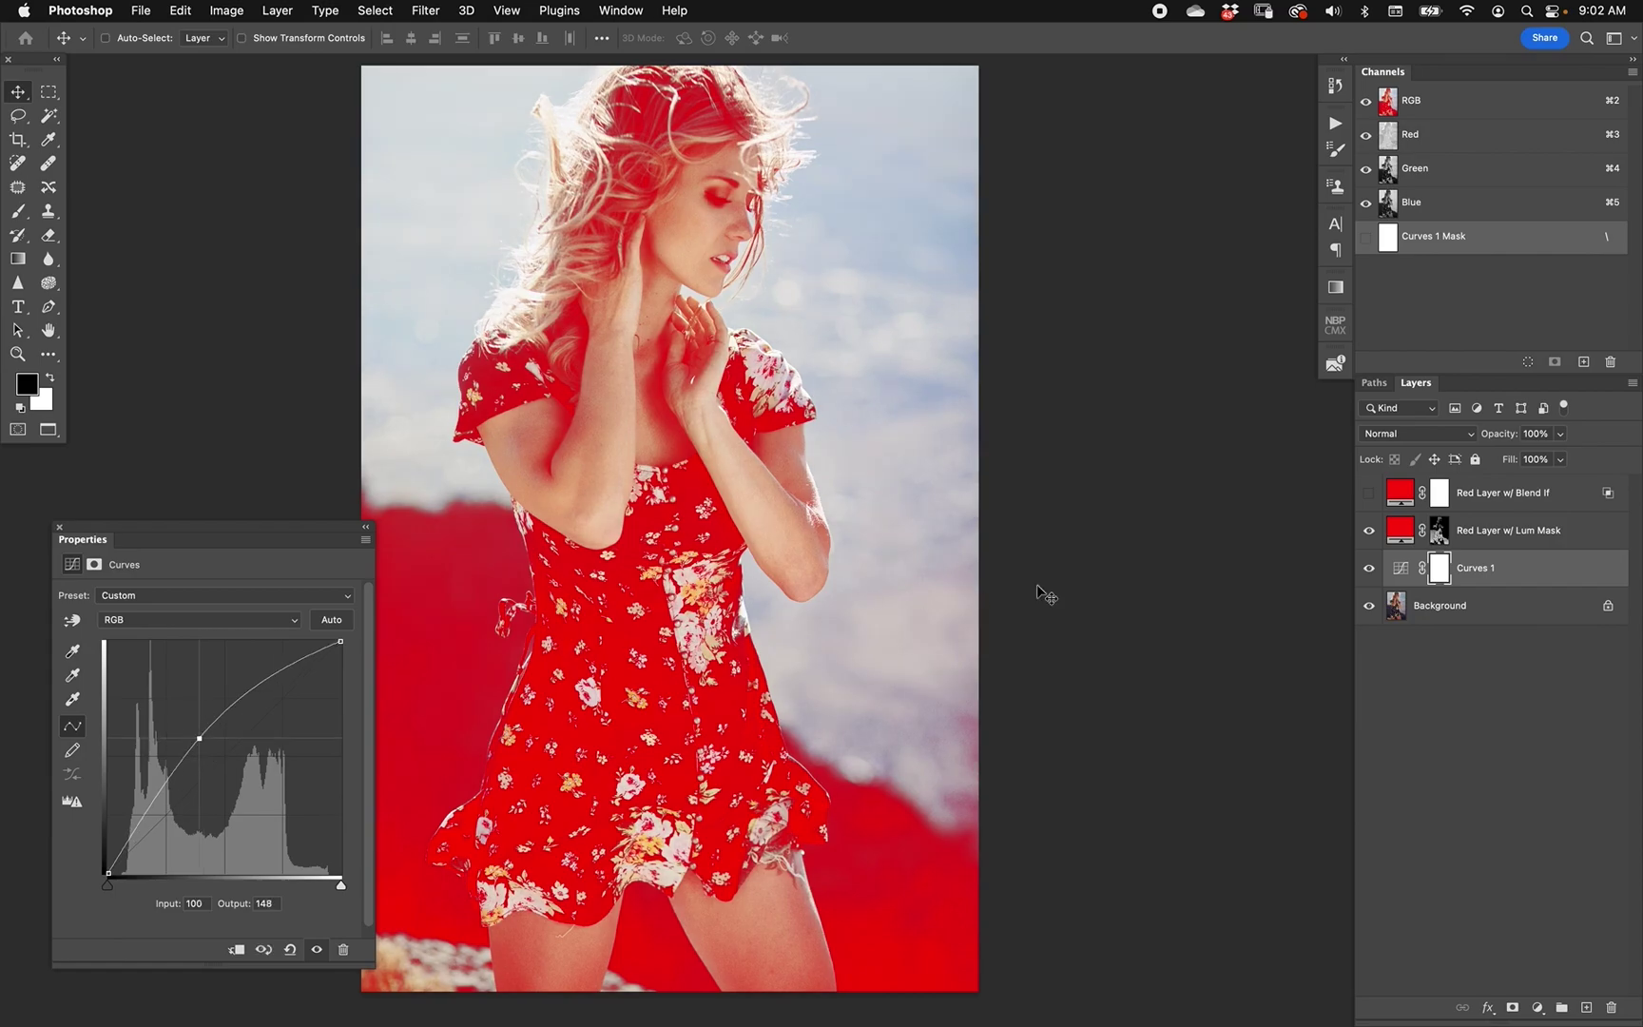
left_click(1369, 531)
left_click(1369, 492)
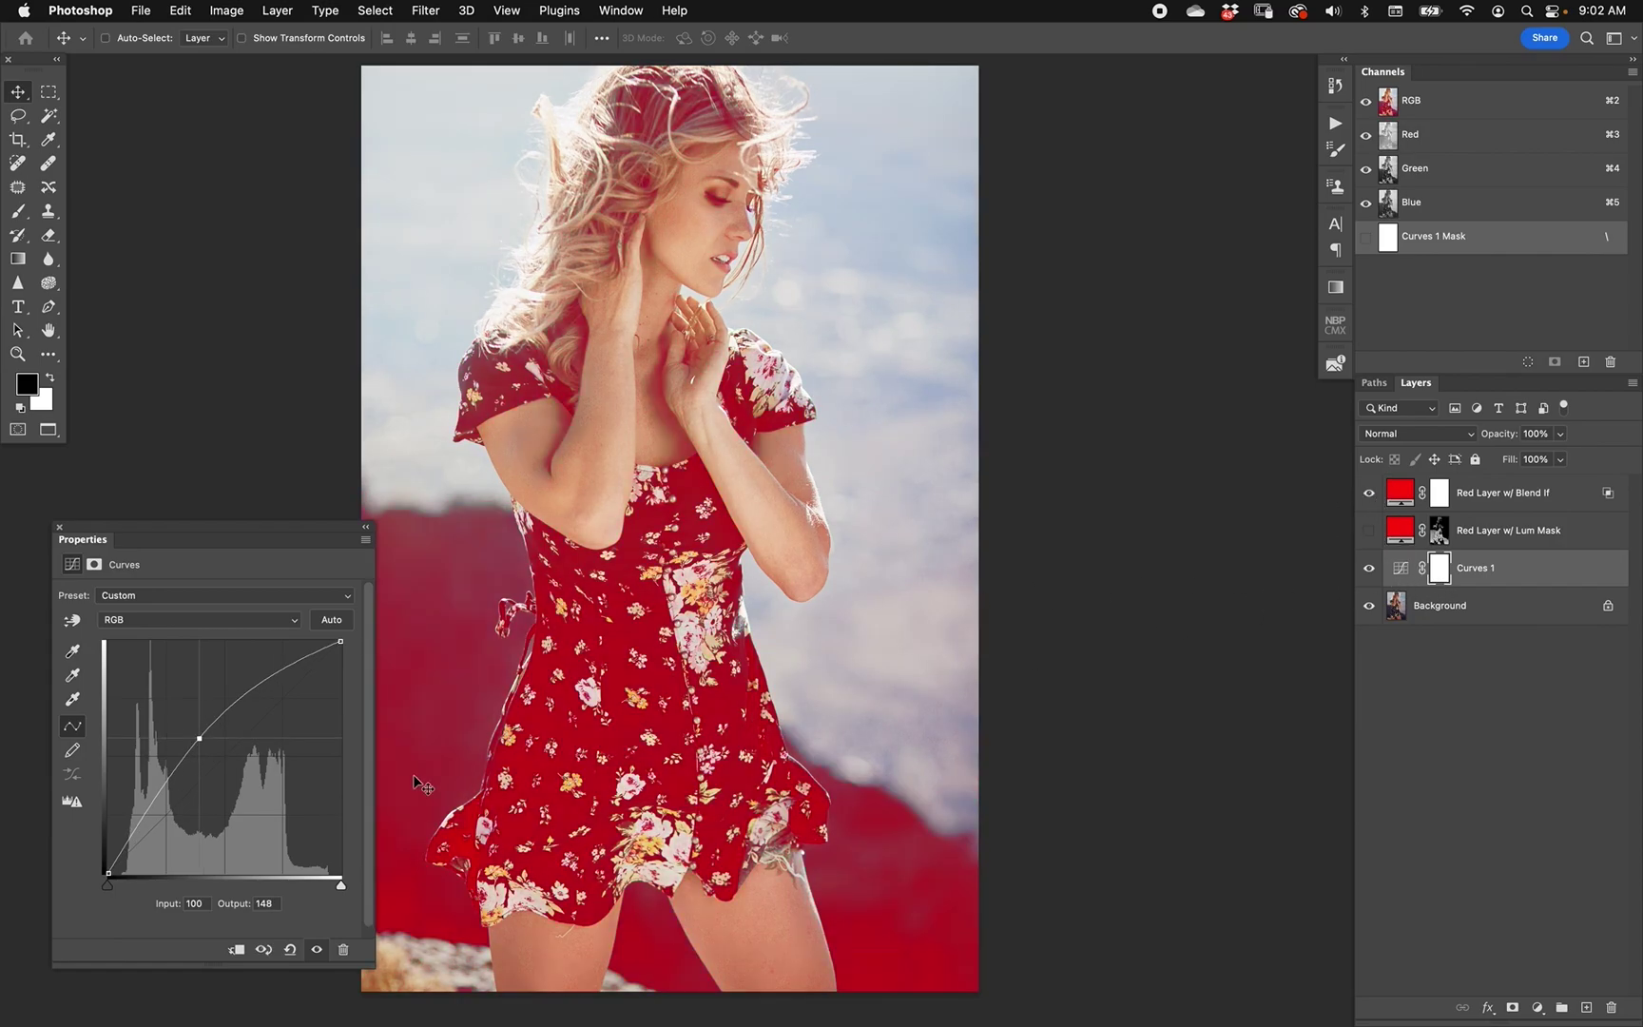
mouse_move(195, 740)
left_mouse_down()
mouse_move(271, 788)
mouse_move(189, 726)
mouse_move(190, 754)
left_mouse_up()
Step: Delete Curves 1, hide the Blend If red layer, and show and select the Lum Mask red layer
left_click(1402, 569)
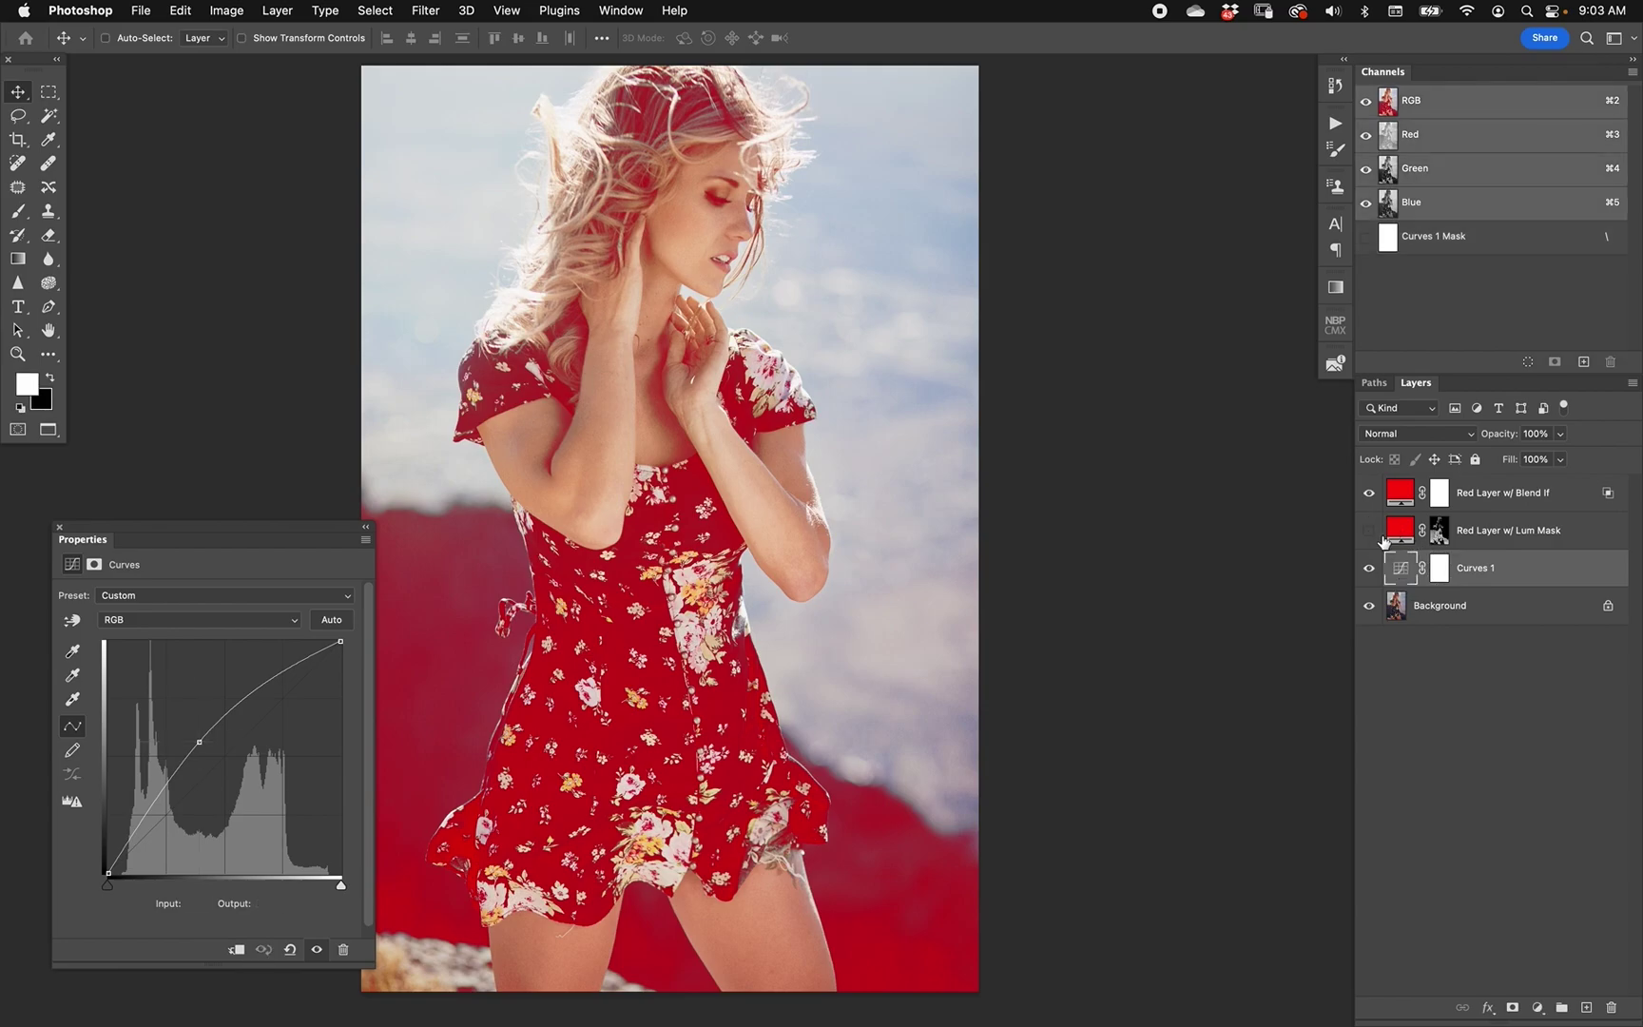
left_click_drag(1398, 570, 1610, 1007)
left_click(1368, 492)
left_click(1368, 529)
left_click(1399, 529)
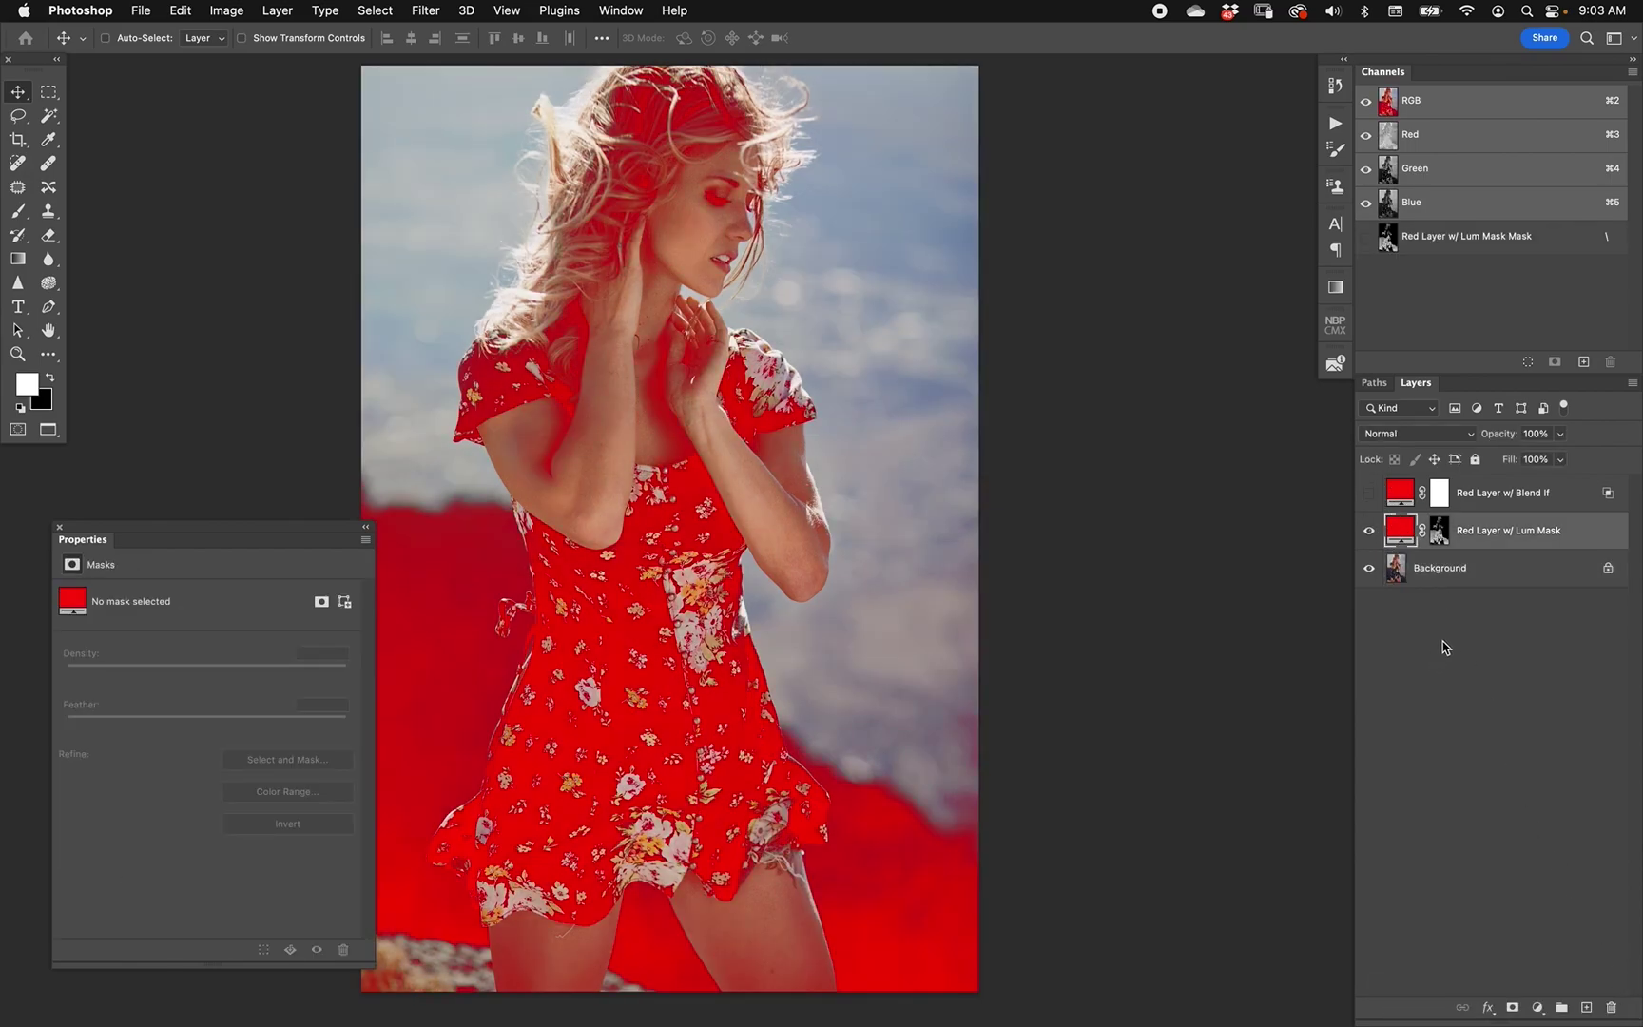
Step: View the luminosity mask in grayscale twice, return to colour, and select Background
left_click(1440, 533, "alt")
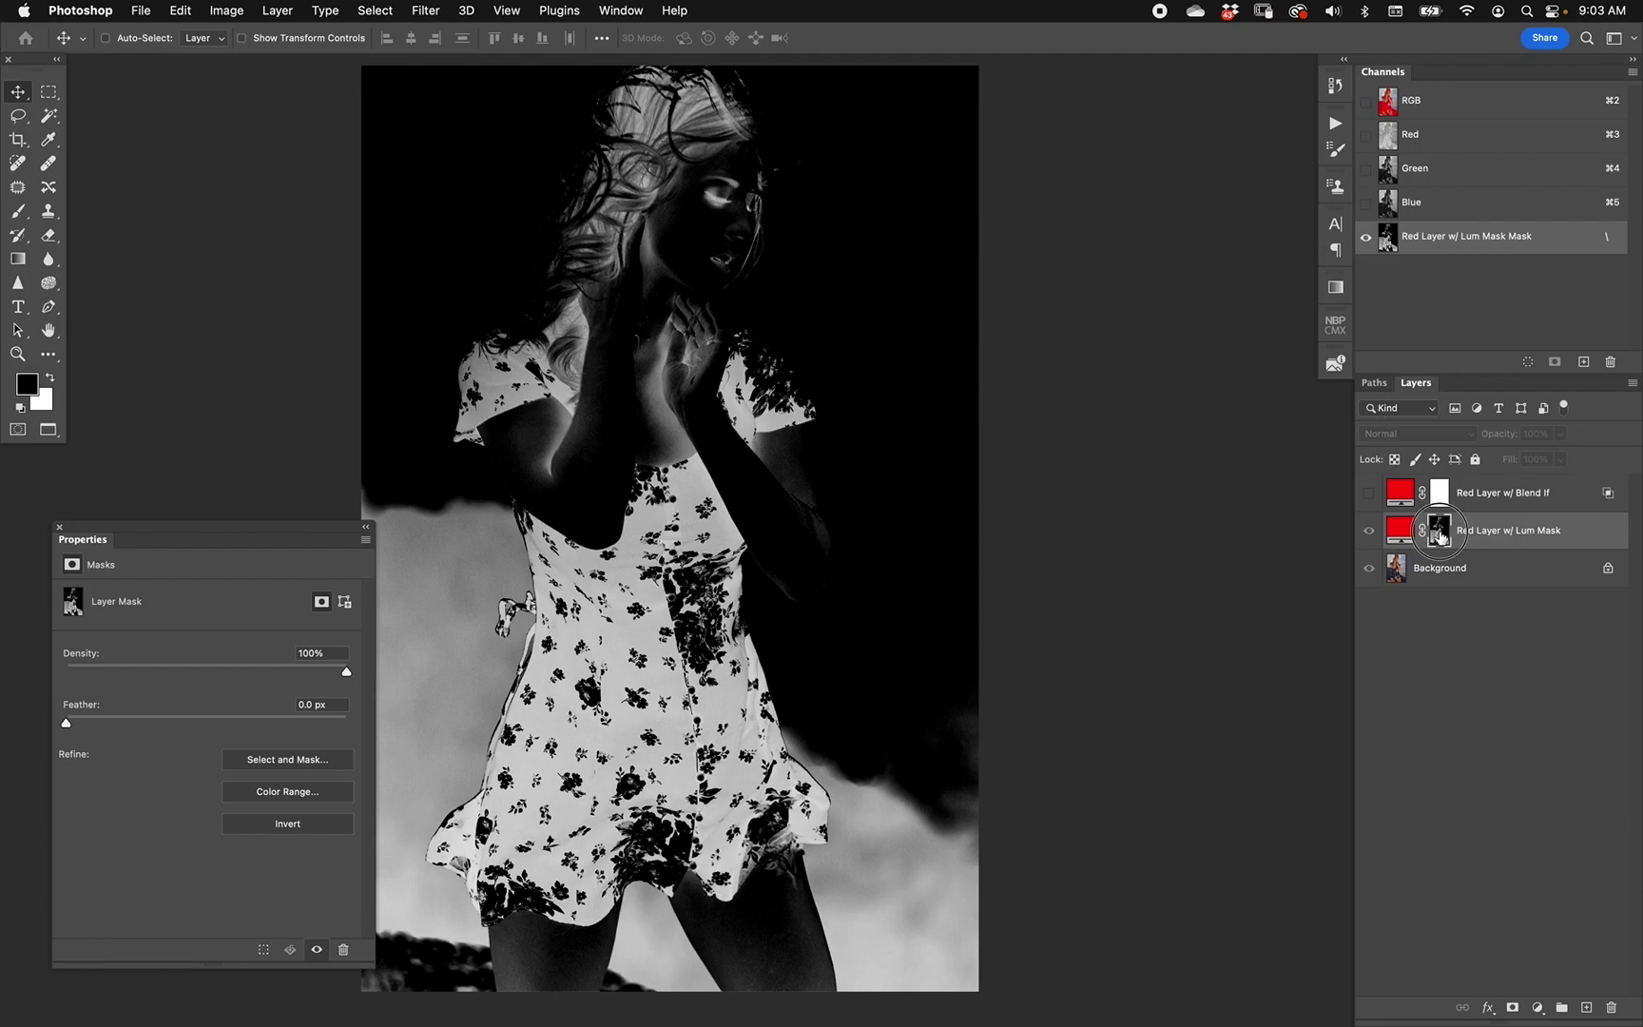
left_click(1440, 539, "alt")
left_click(1400, 529)
left_click(1439, 531, "alt")
left_click(1440, 538, "alt")
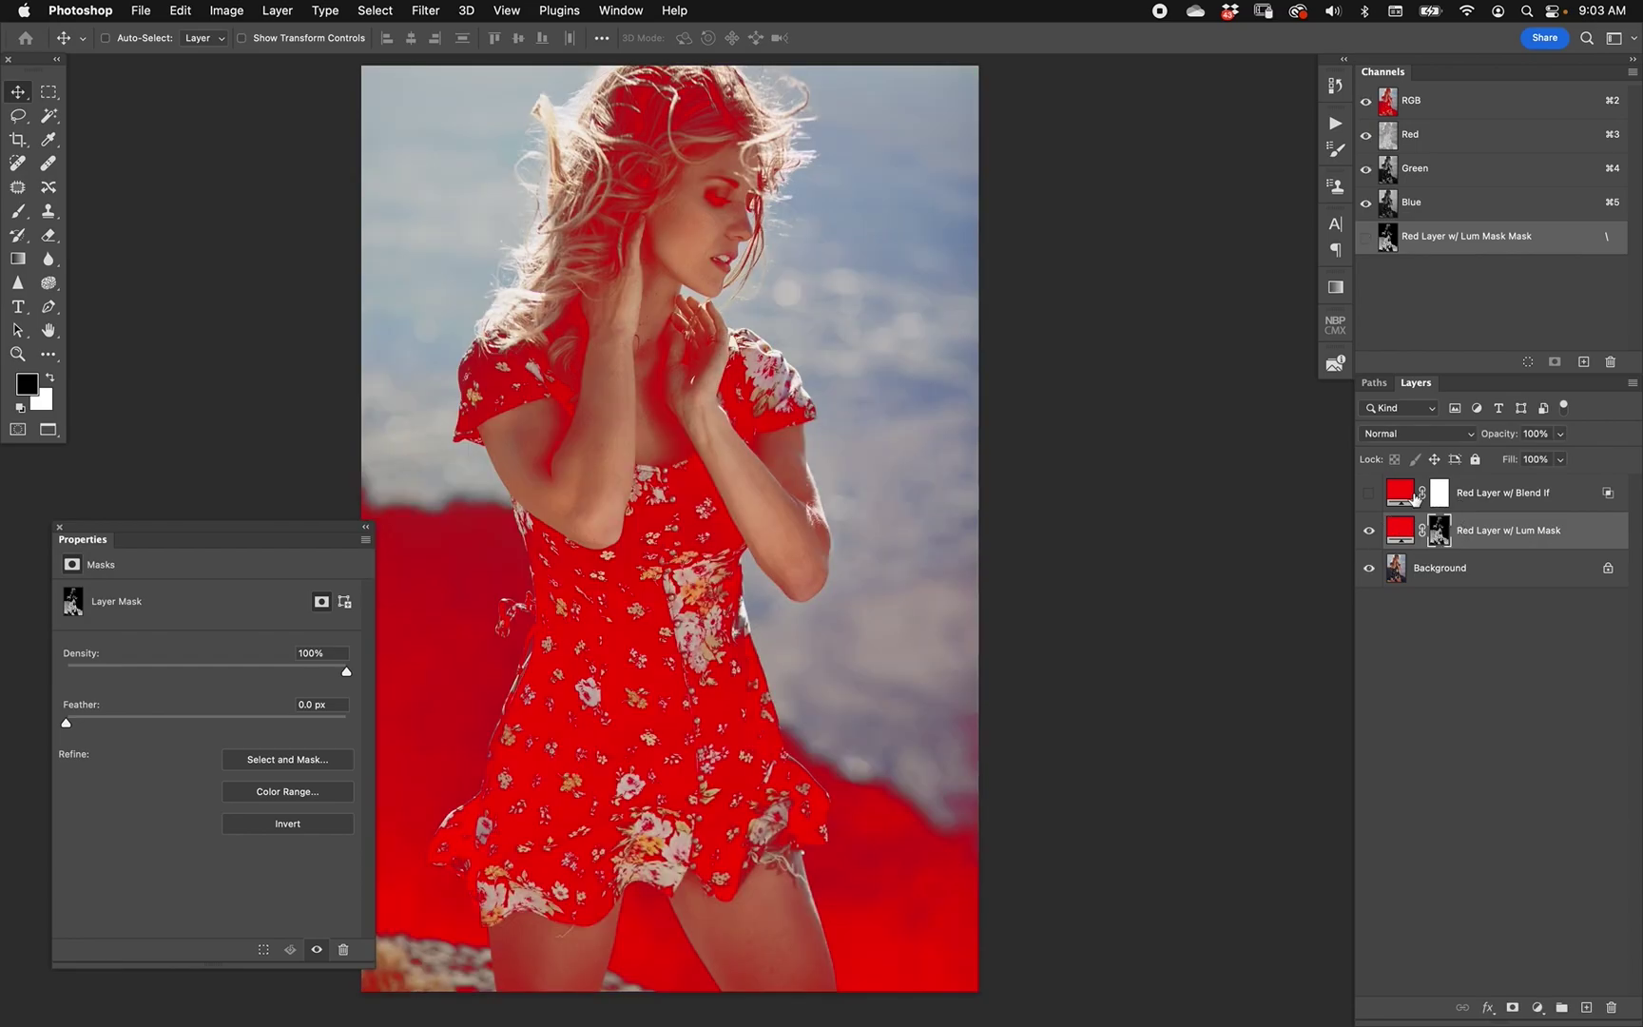
left_click(1421, 567)
Step: Add a Curves layer above Background, try a darkening curve, and reset it straight
left_click(1537, 1006)
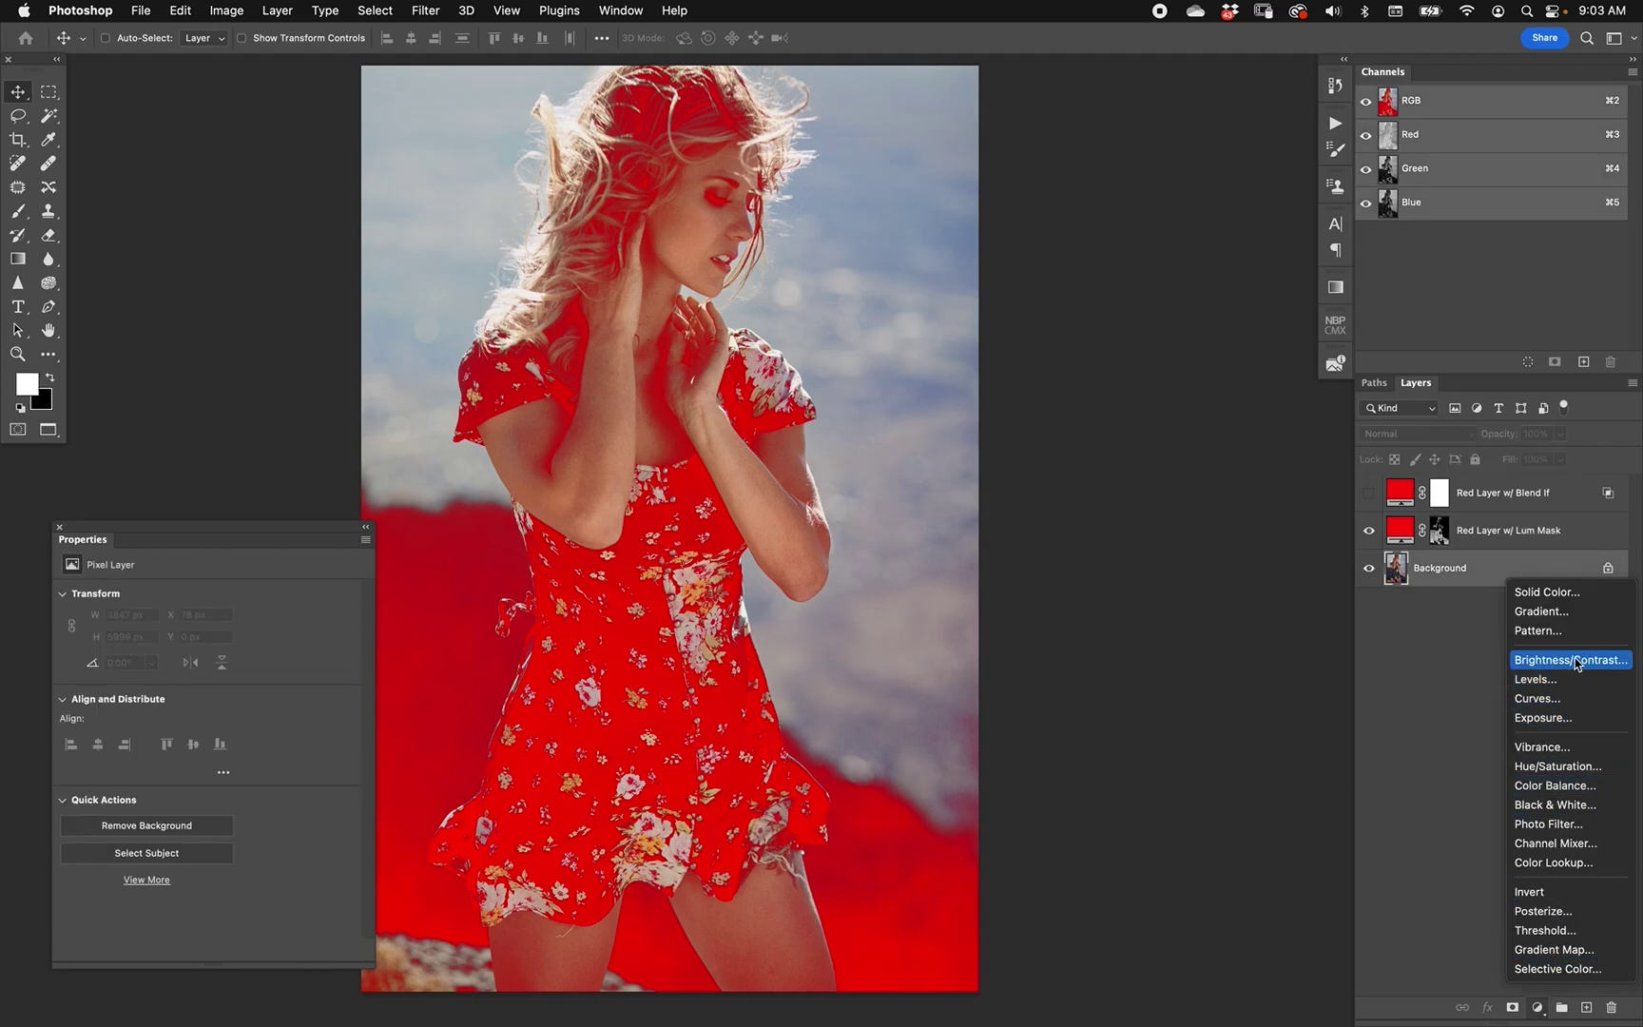
left_click(1559, 700)
left_click_drag(279, 717, 219, 742)
left_click(290, 949)
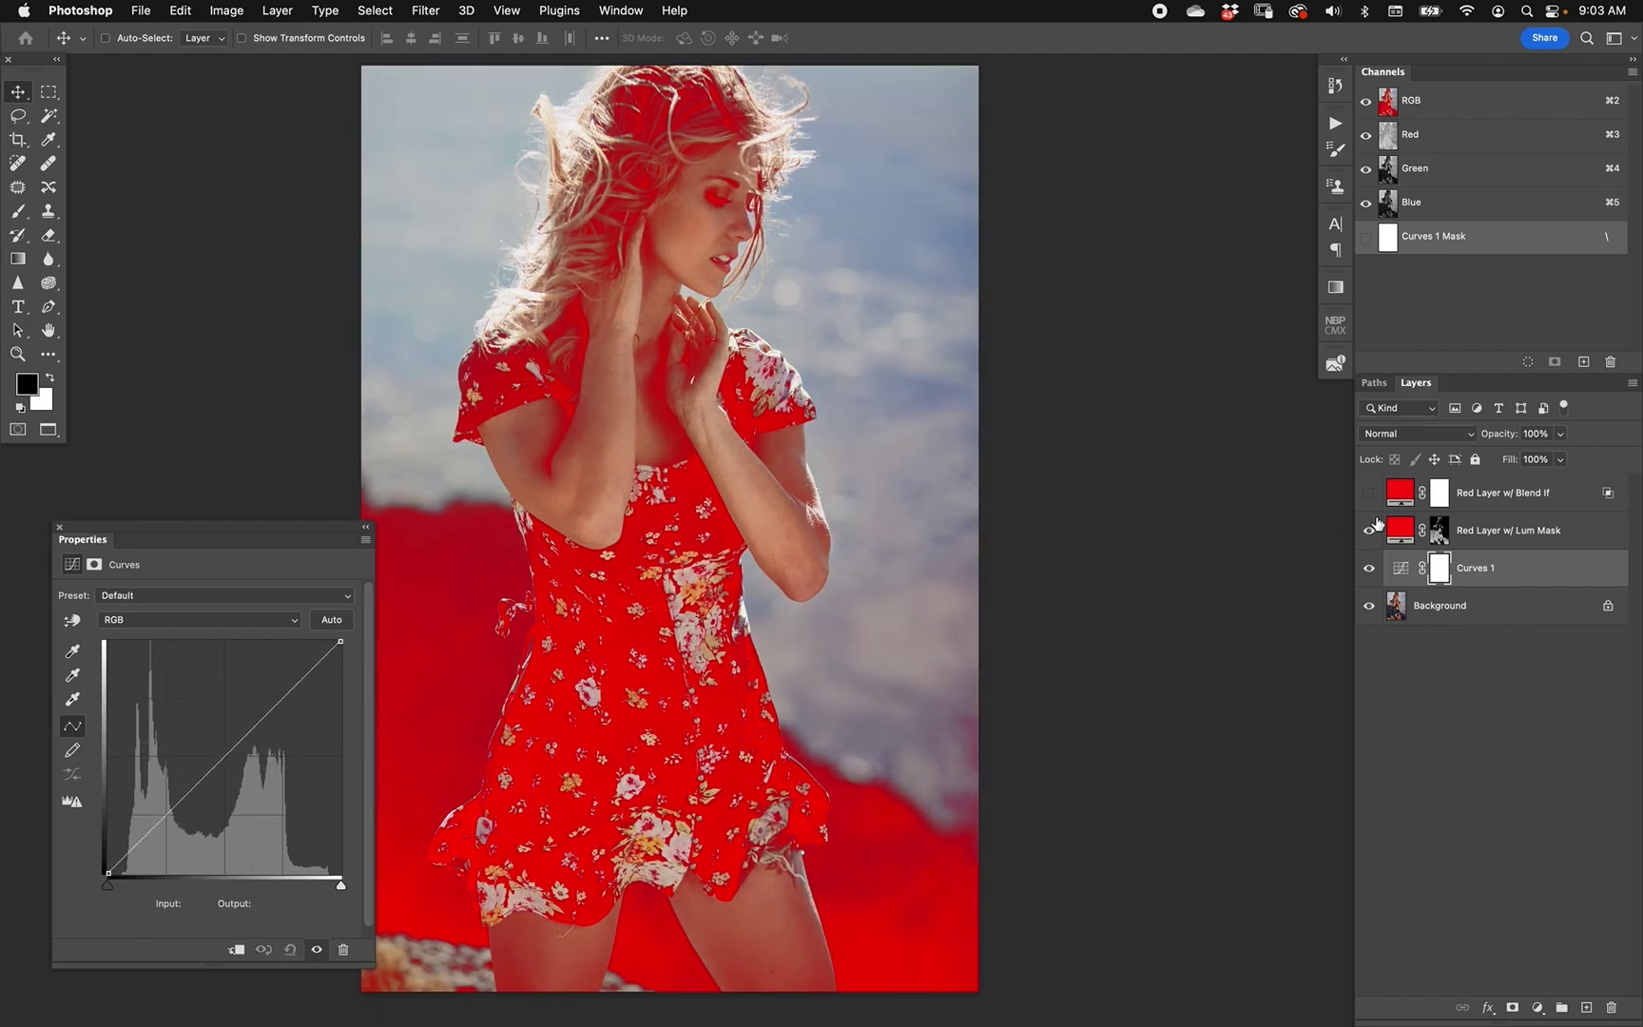
Step: Move Curves 1 directly beneath the visible Blend If layer and cancel its Blending Options unchanged
left_click(1369, 530)
left_click(1369, 492)
left_click_drag(1406, 567, 1405, 518)
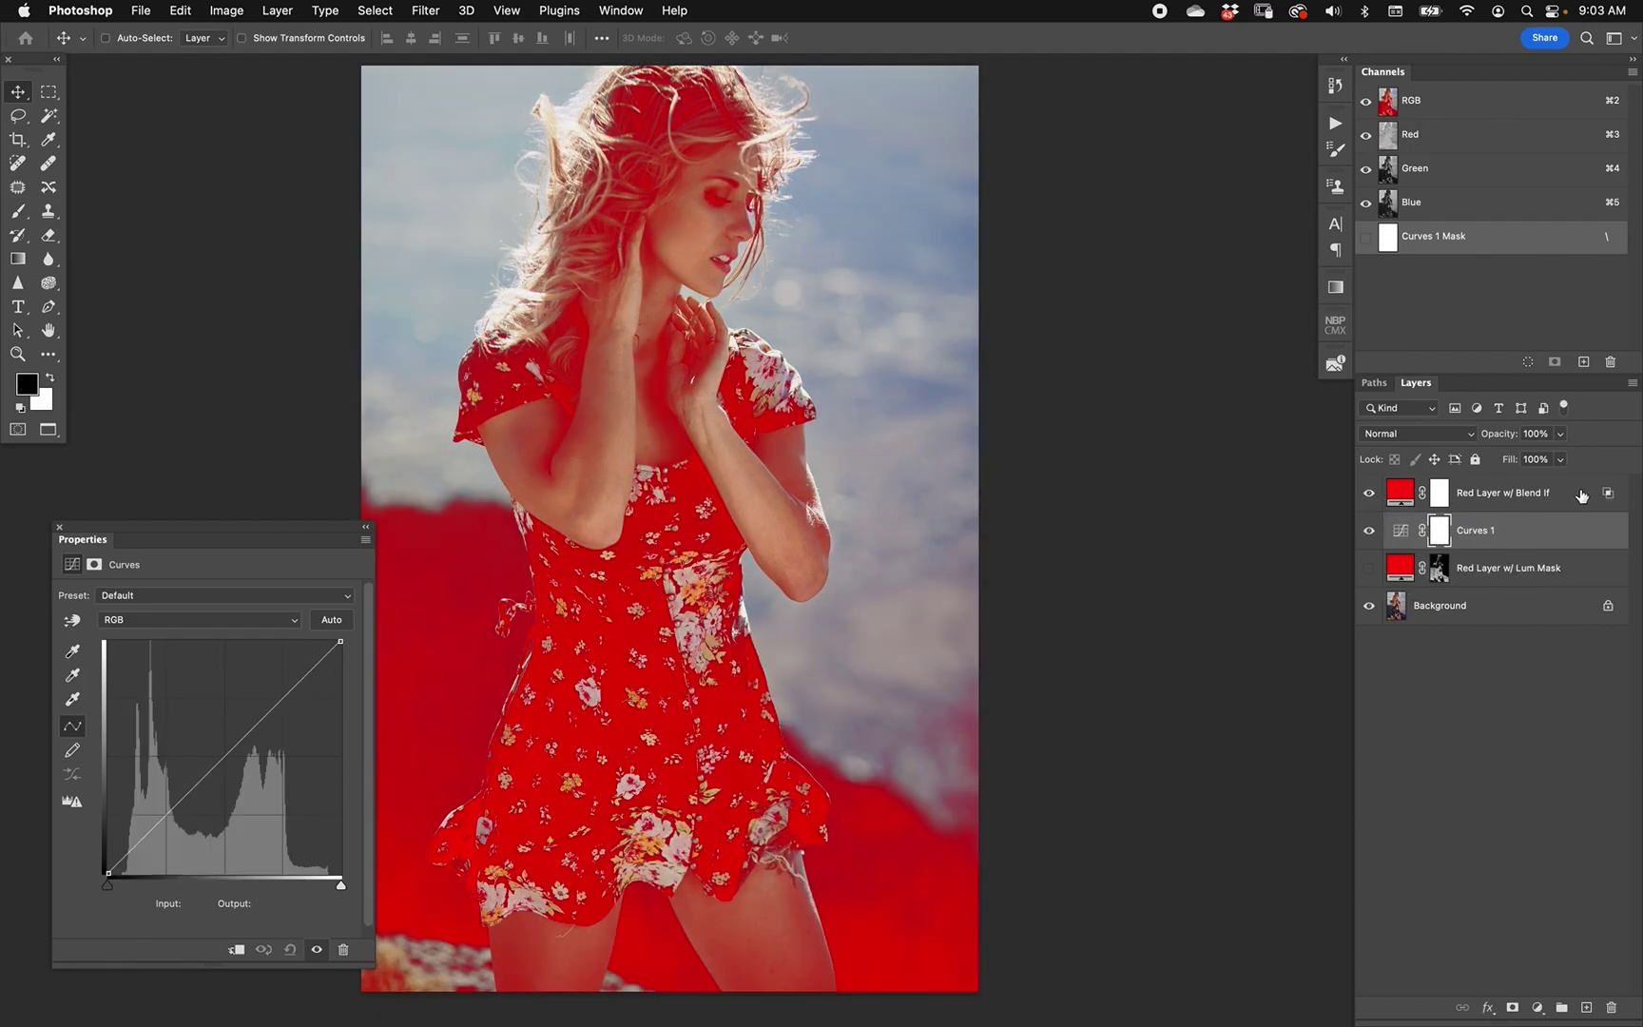
double_click(1607, 496)
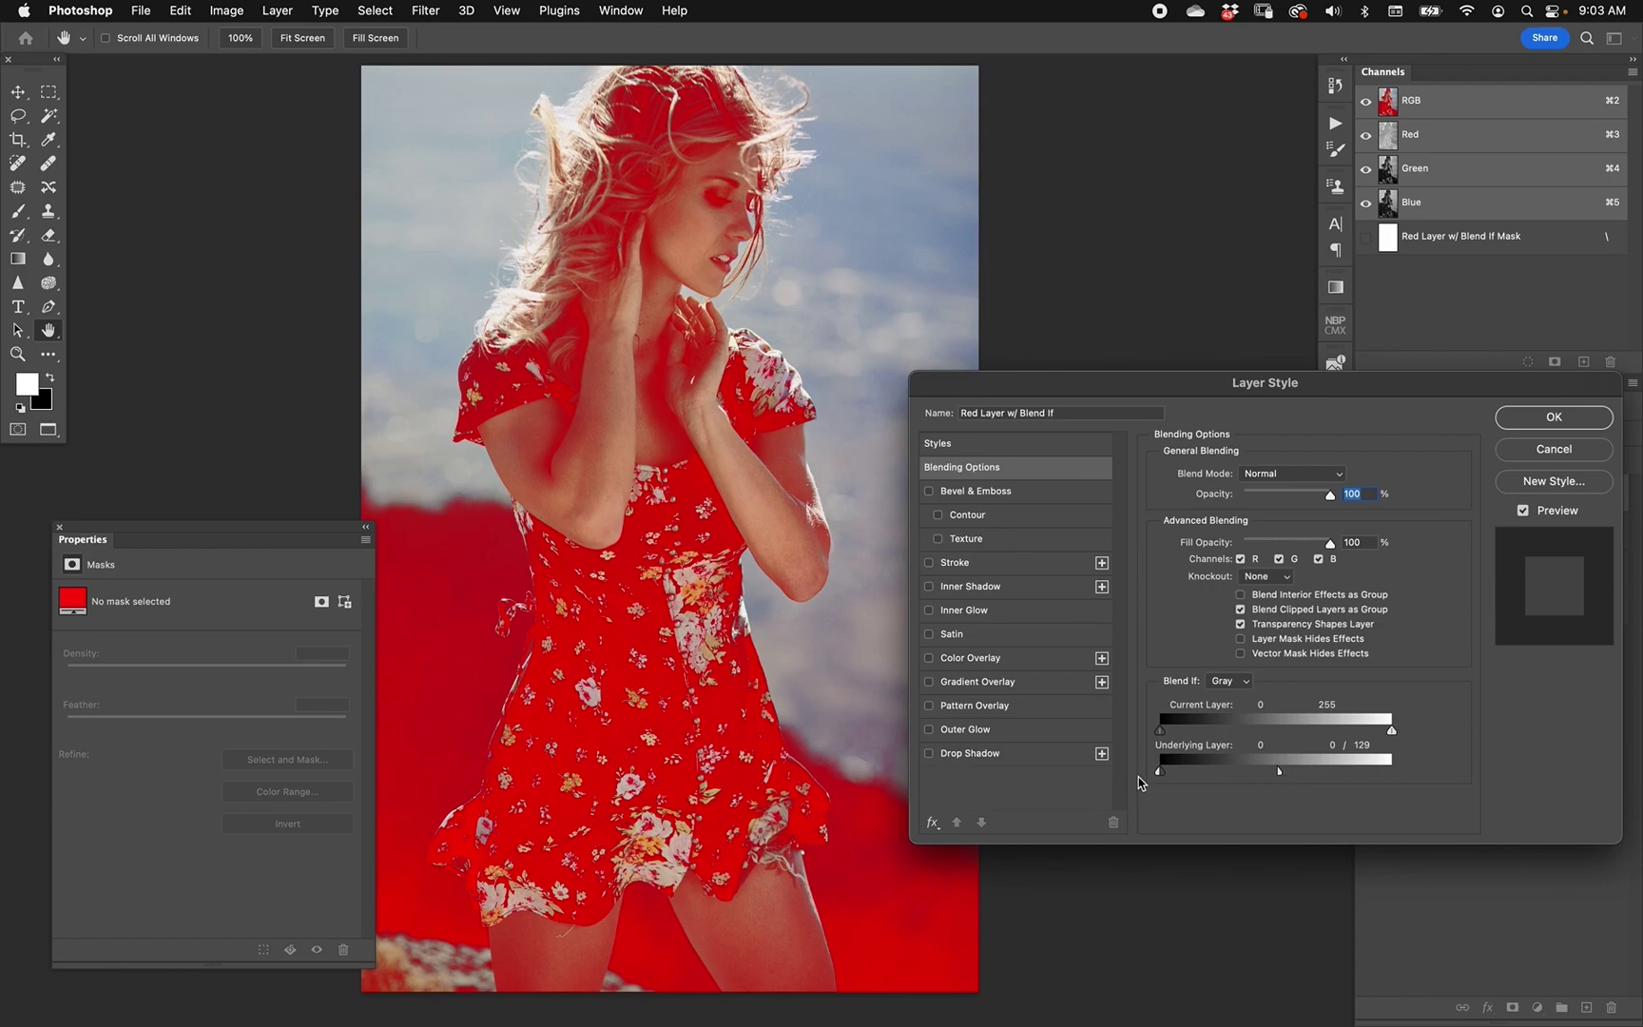
left_click(1513, 451)
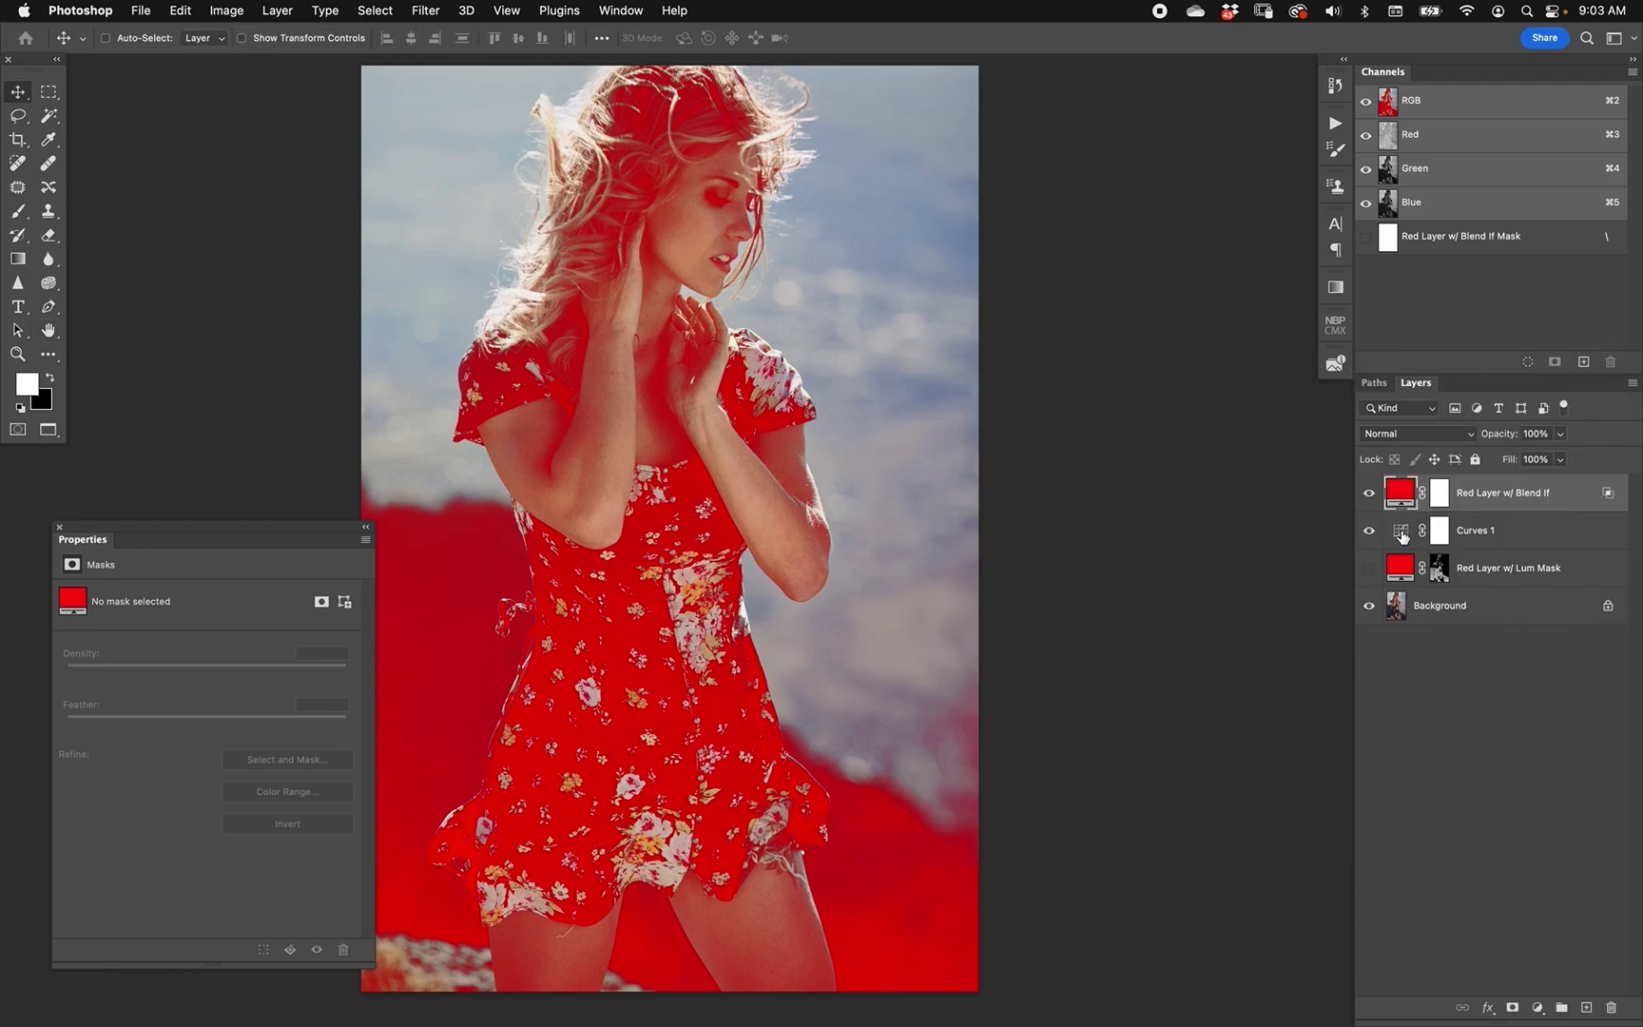
Step: Bend the Curves 1 curve again, then reset it to Default
left_click(1403, 537)
left_click_drag(227, 753, 252, 787)
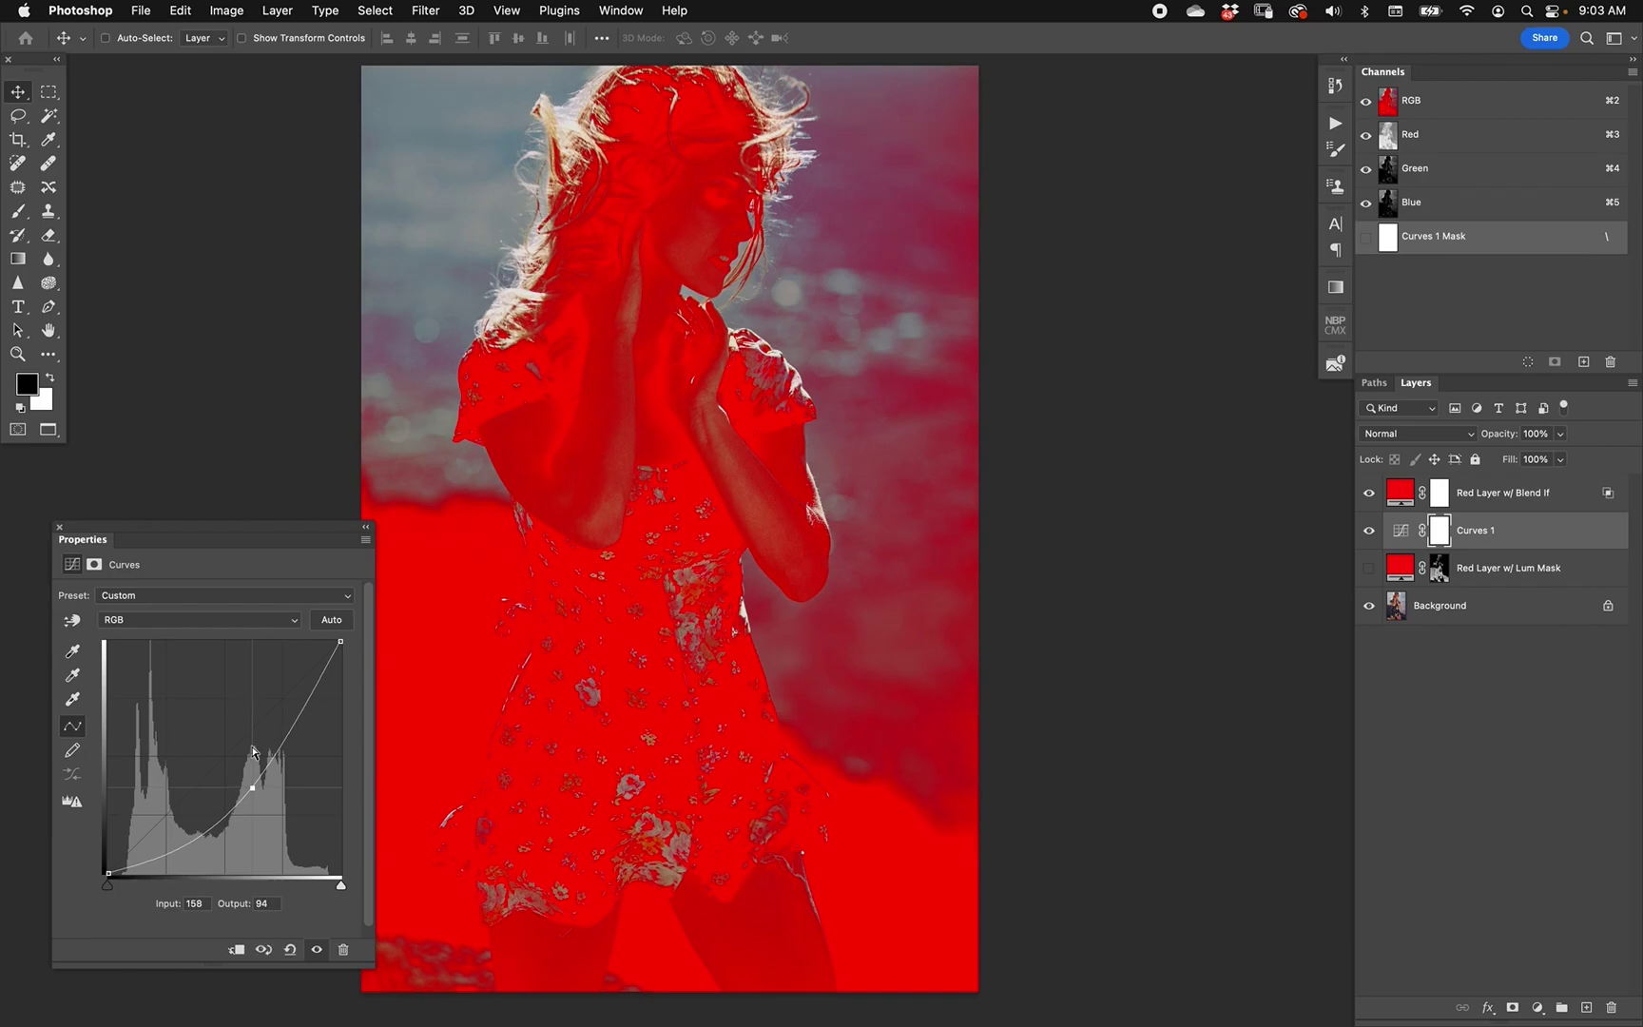
left_click(290, 949)
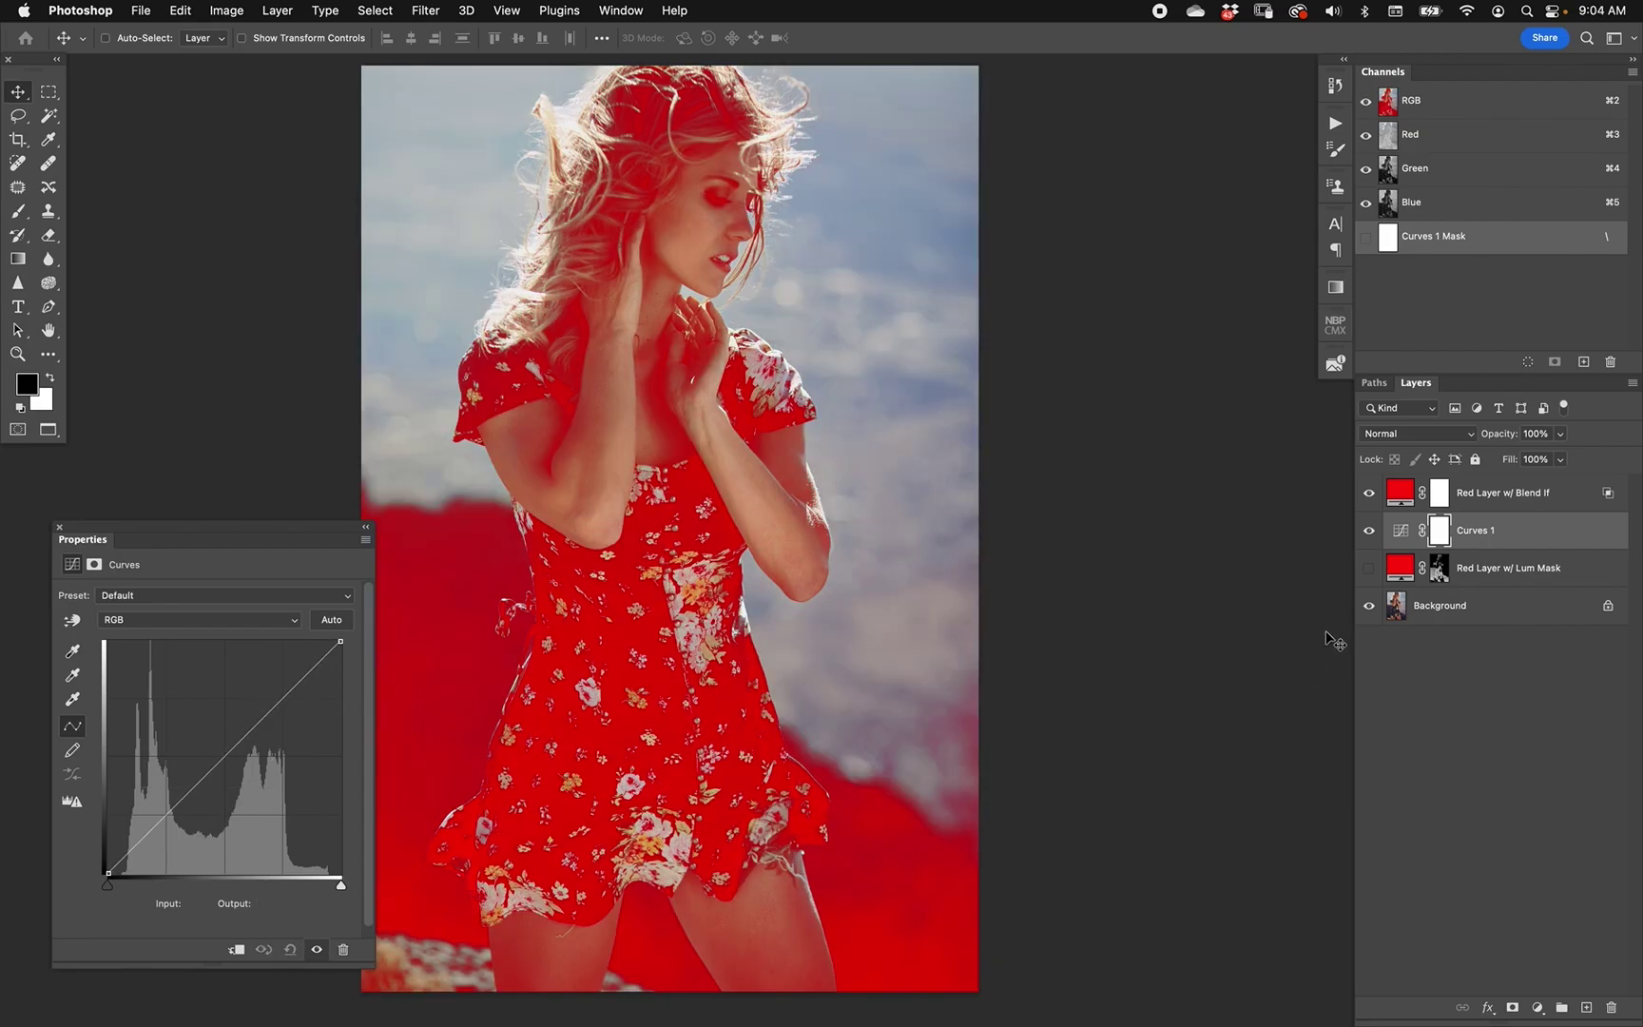
Step: Hide and delete Curves 1, then turn off both red overlay layers' visibility
left_click(1369, 530)
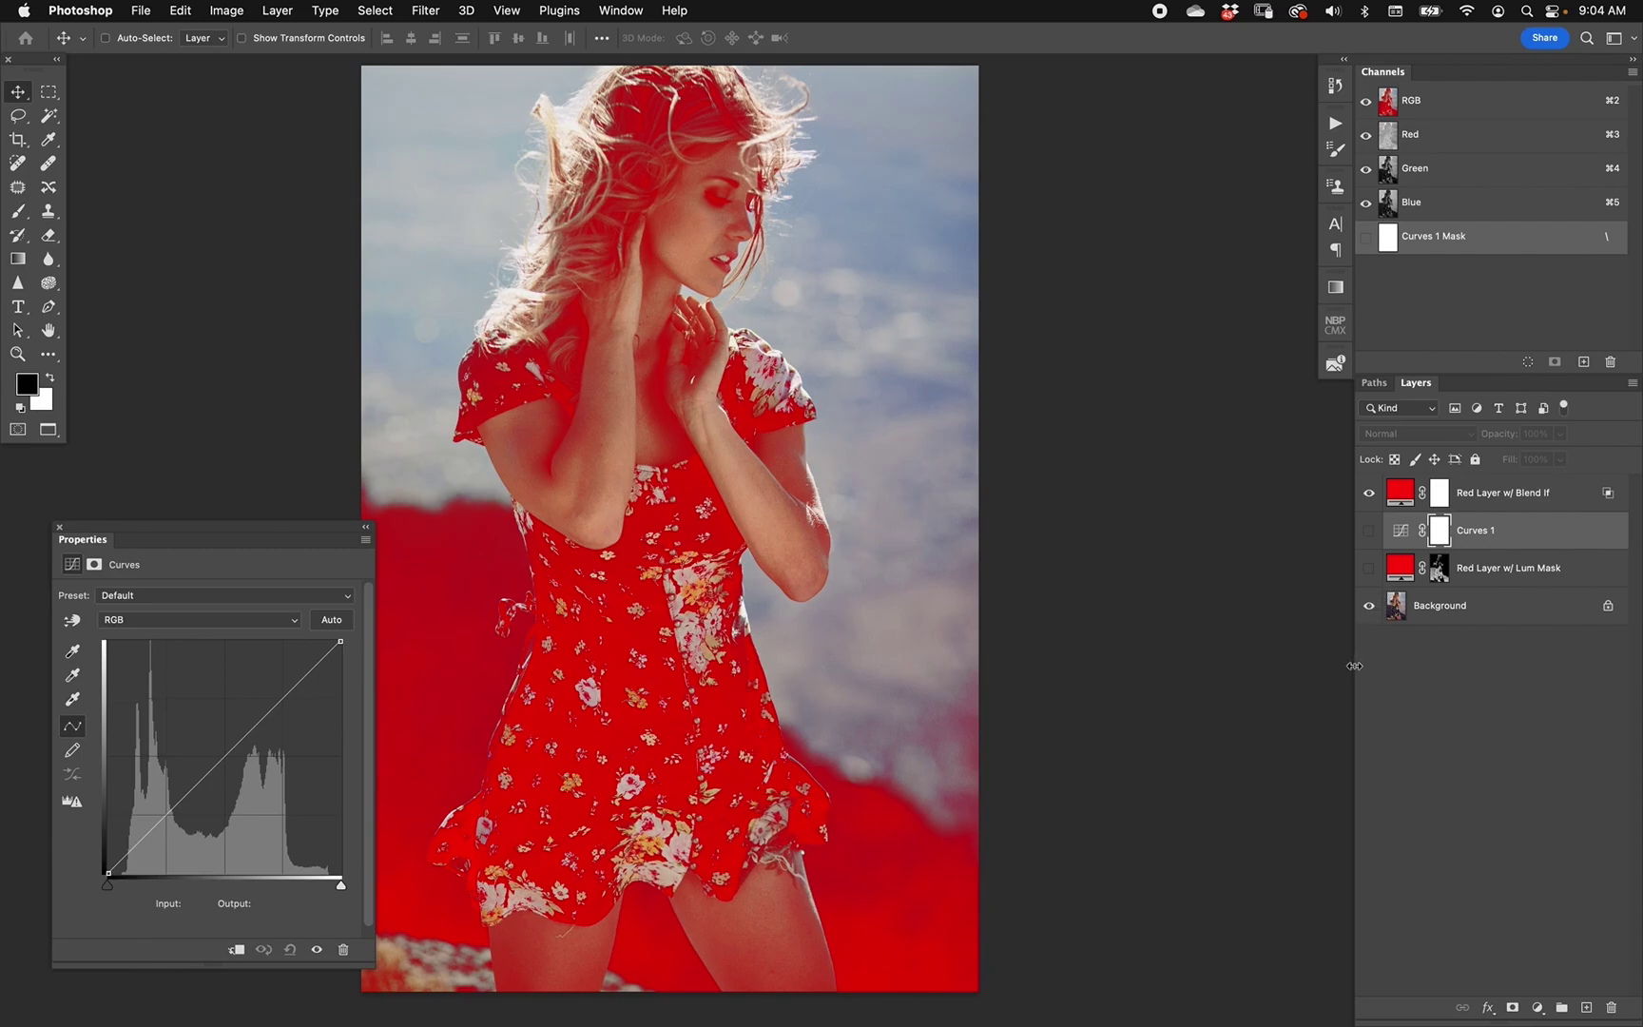
left_click(1440, 571, "alt")
left_click(1440, 570, "alt")
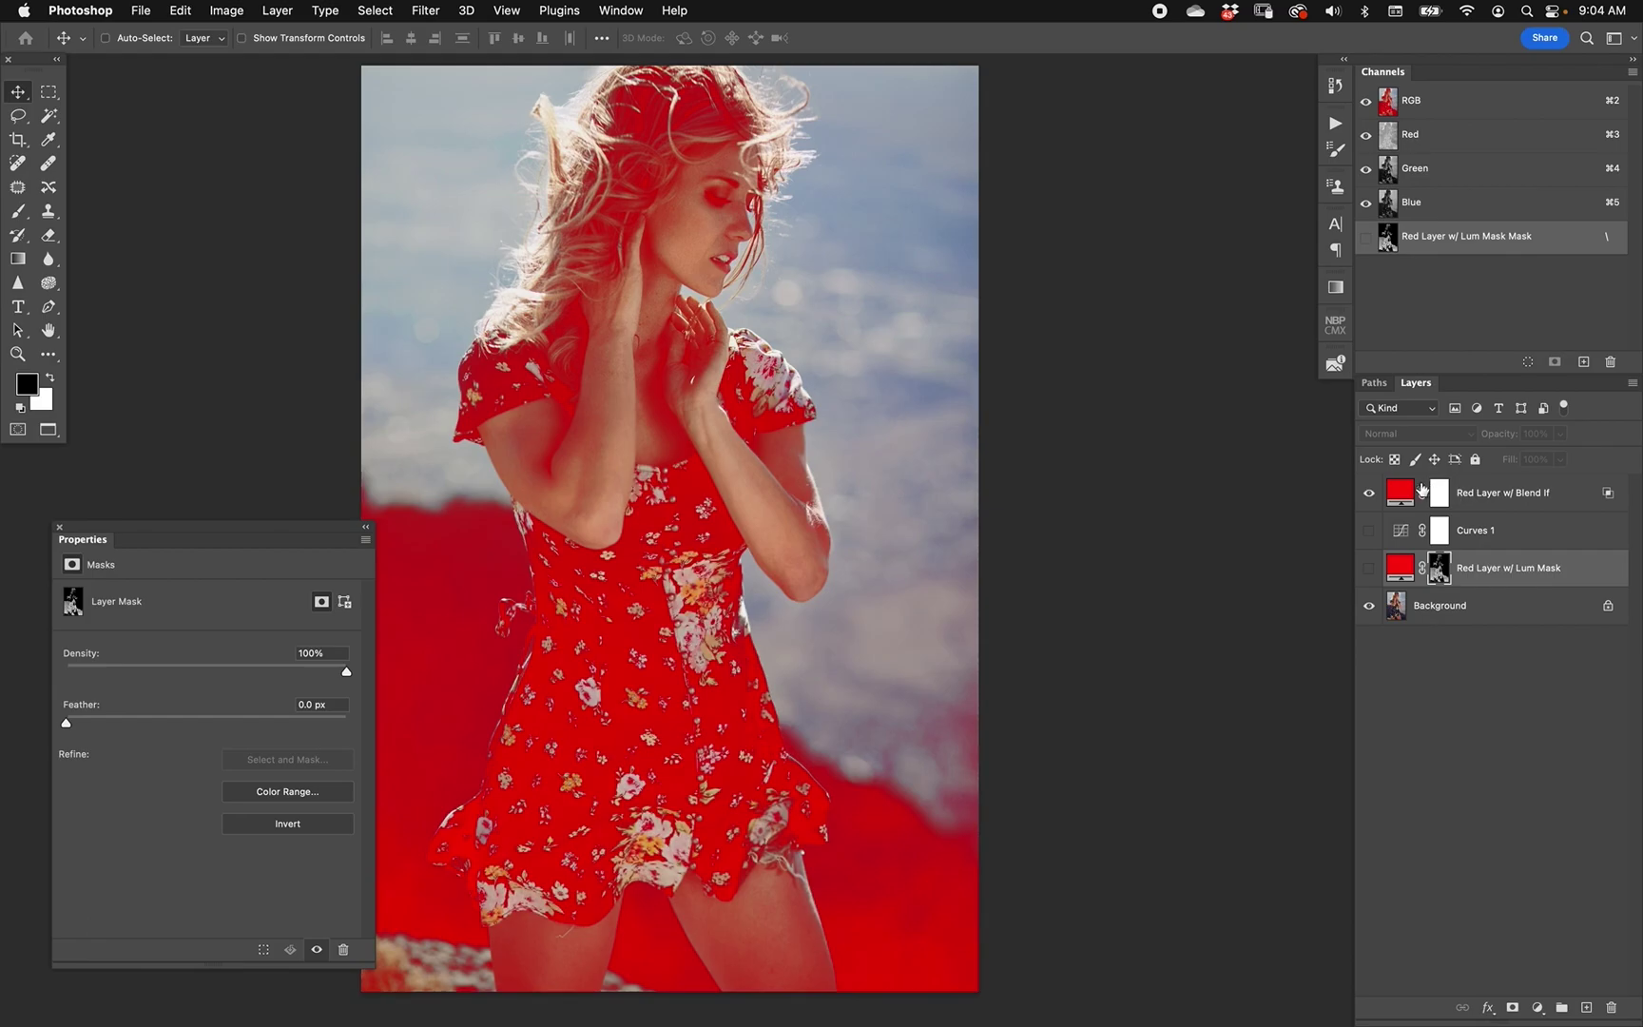
left_click(1479, 493)
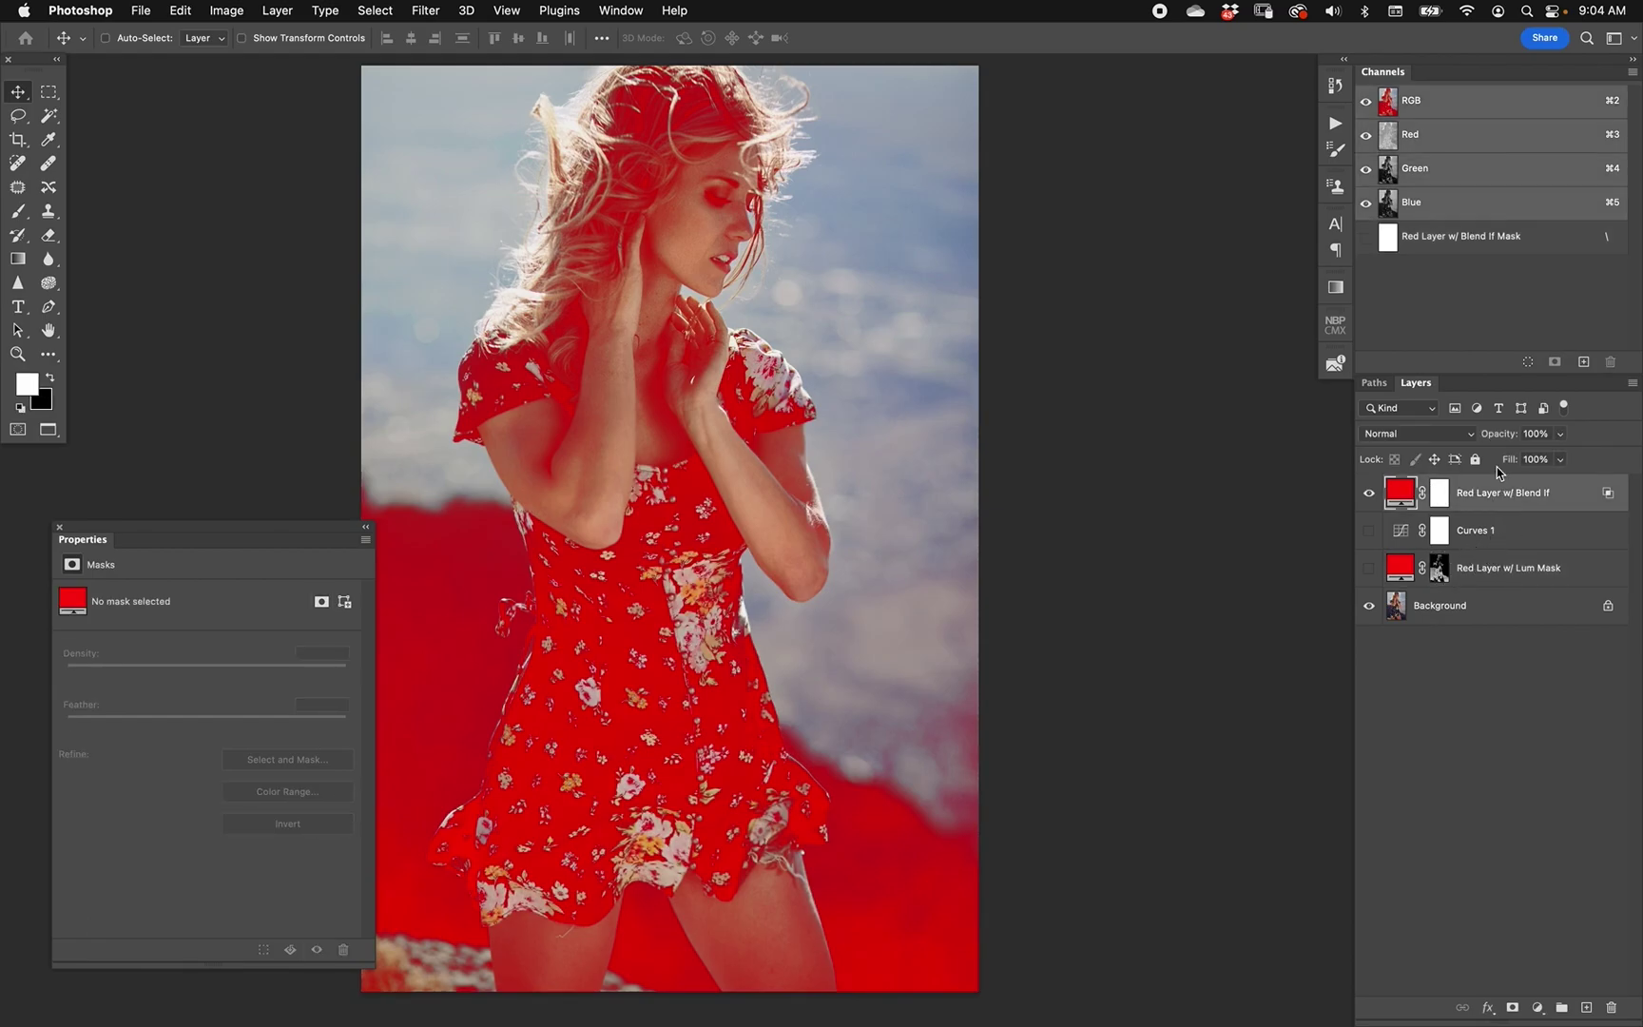
left_click_drag(1412, 530, 1611, 1007)
left_click(1369, 530)
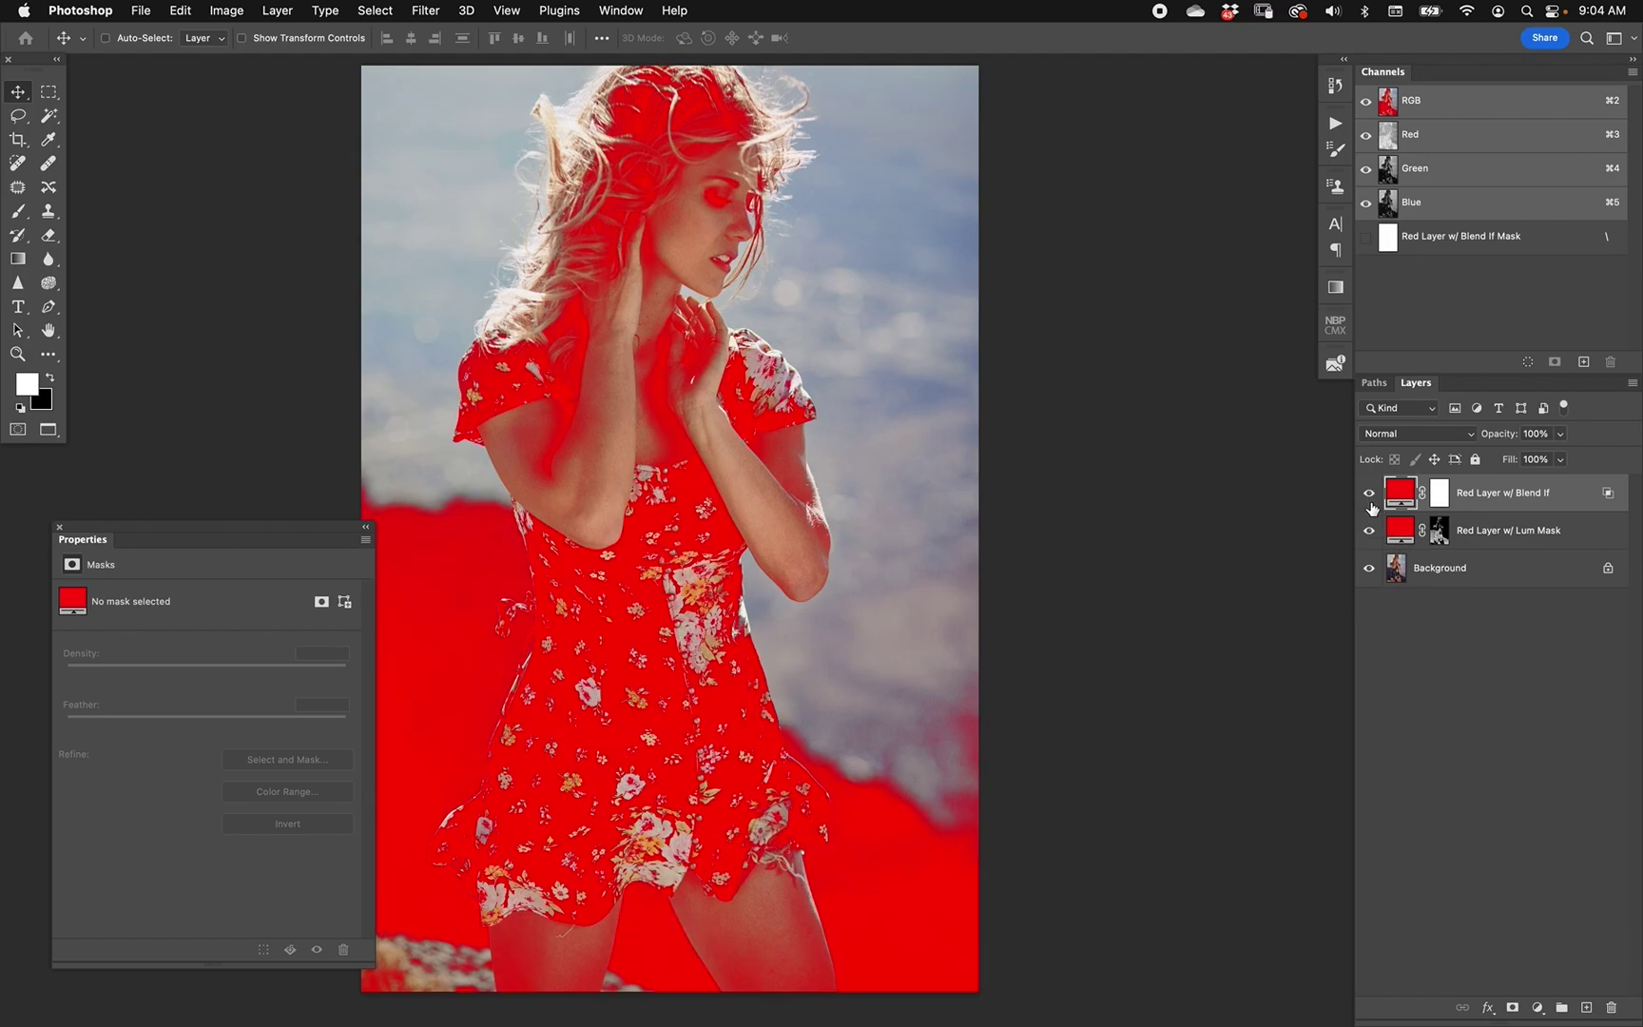
left_click_drag(1370, 504, 1391, 559)
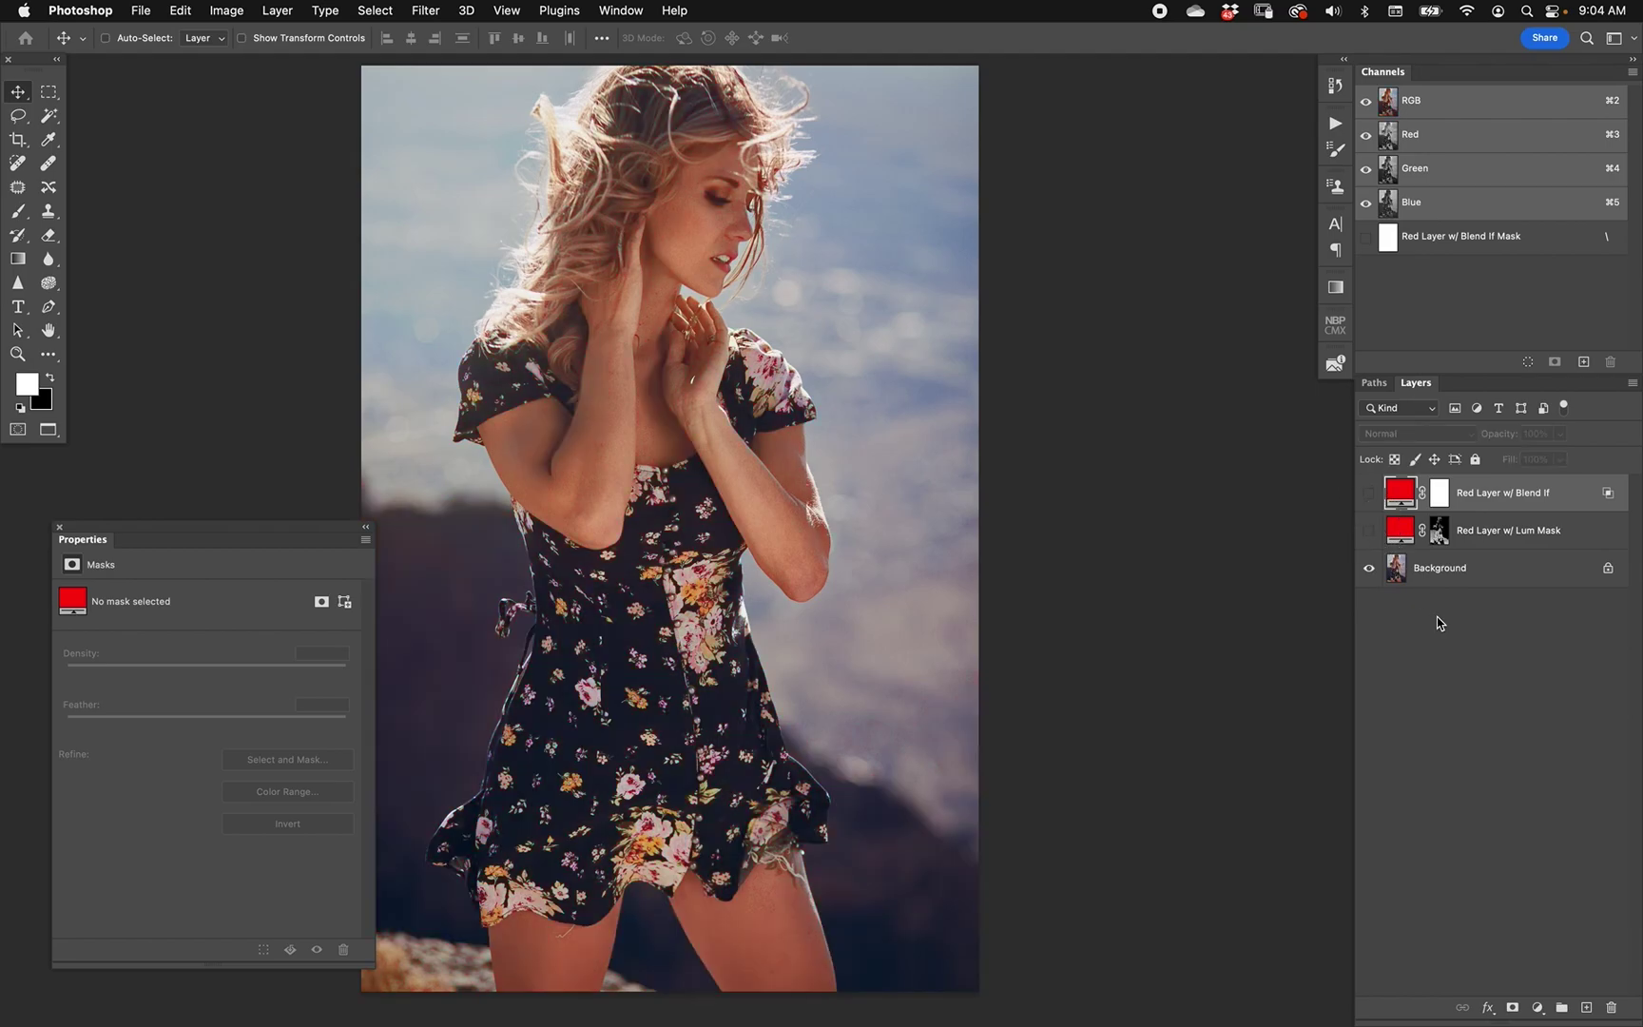